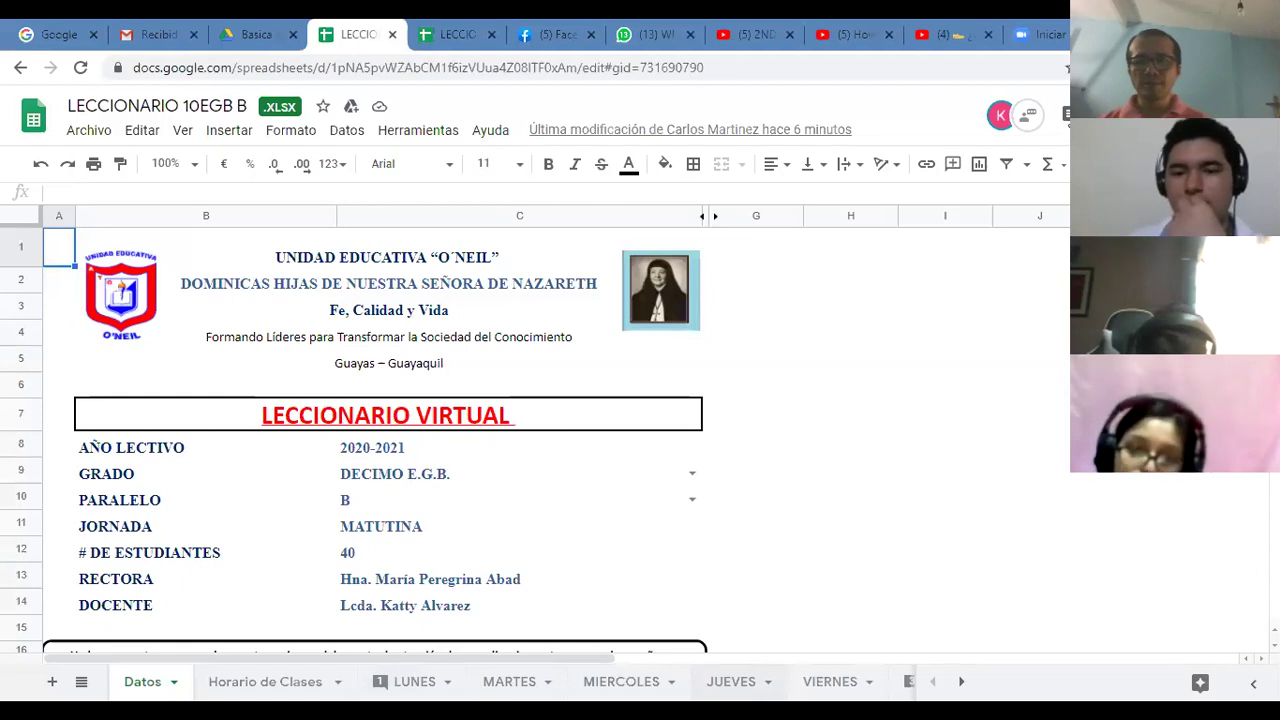
On the JUEVES sheet, enter attendance mark A in the F.CRISTIANA column for rows 5 to 8.
click(495, 452)
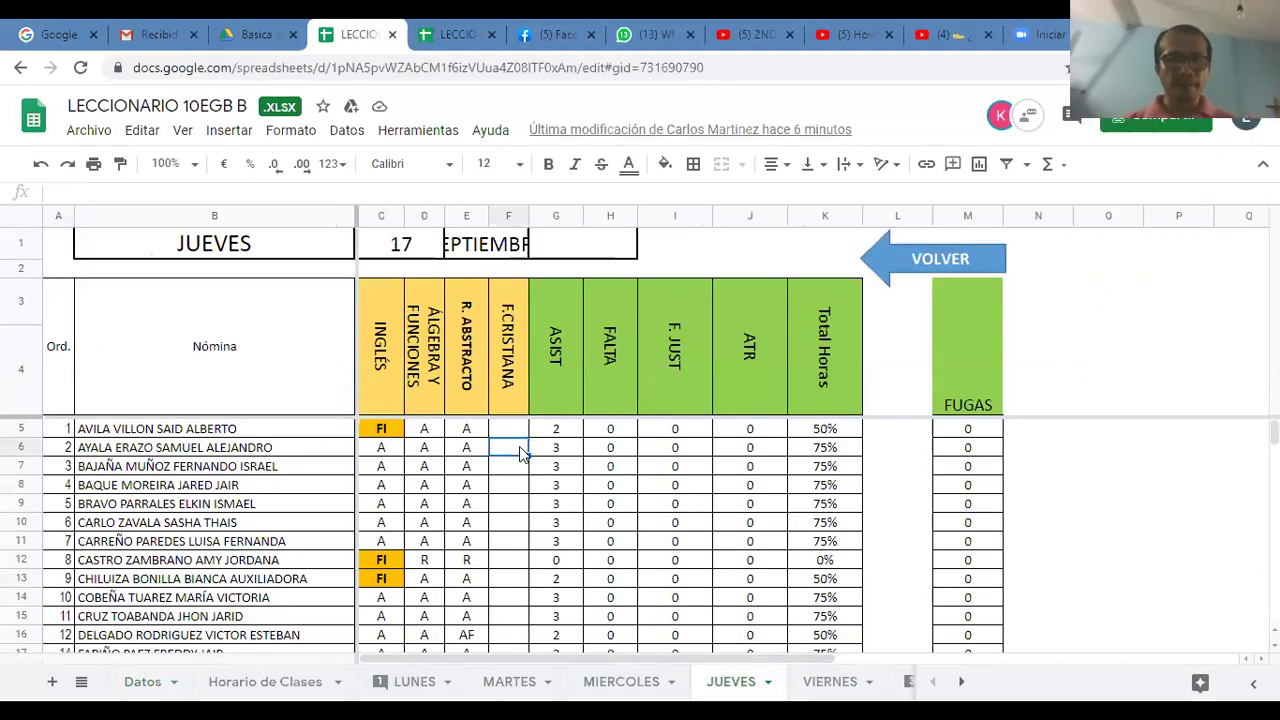
click(505, 432)
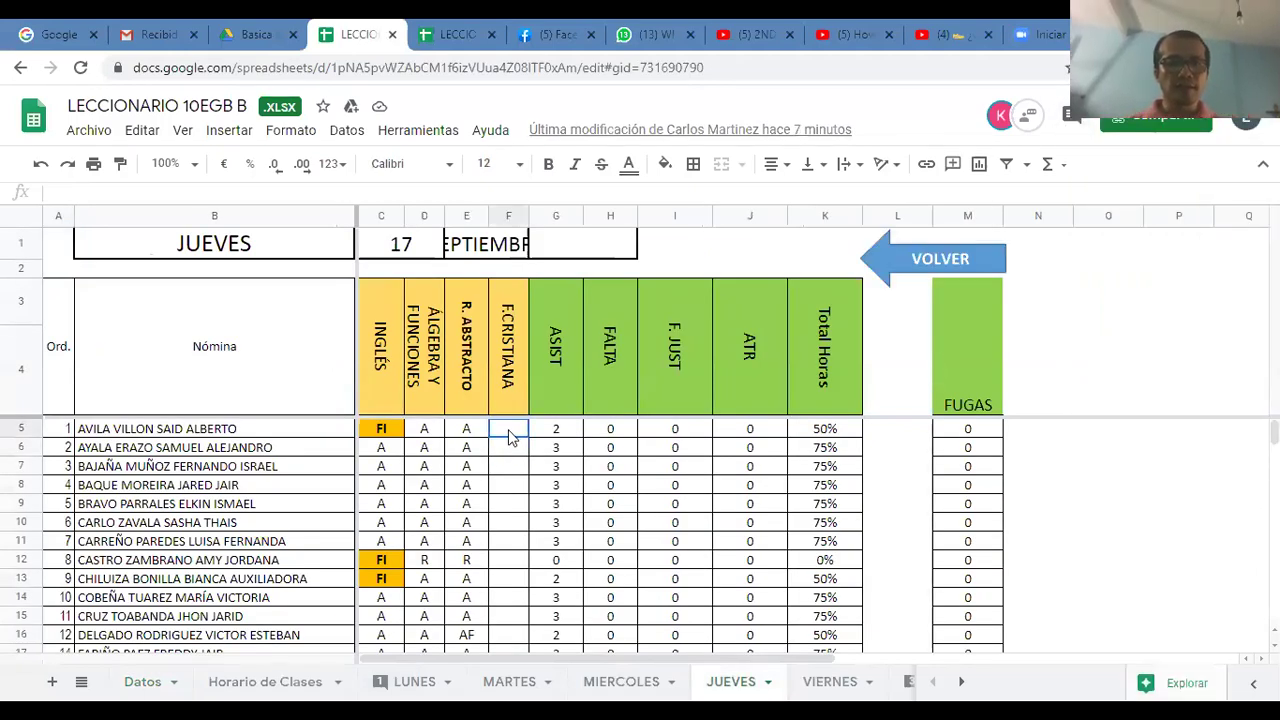
text(A)
click(497, 452)
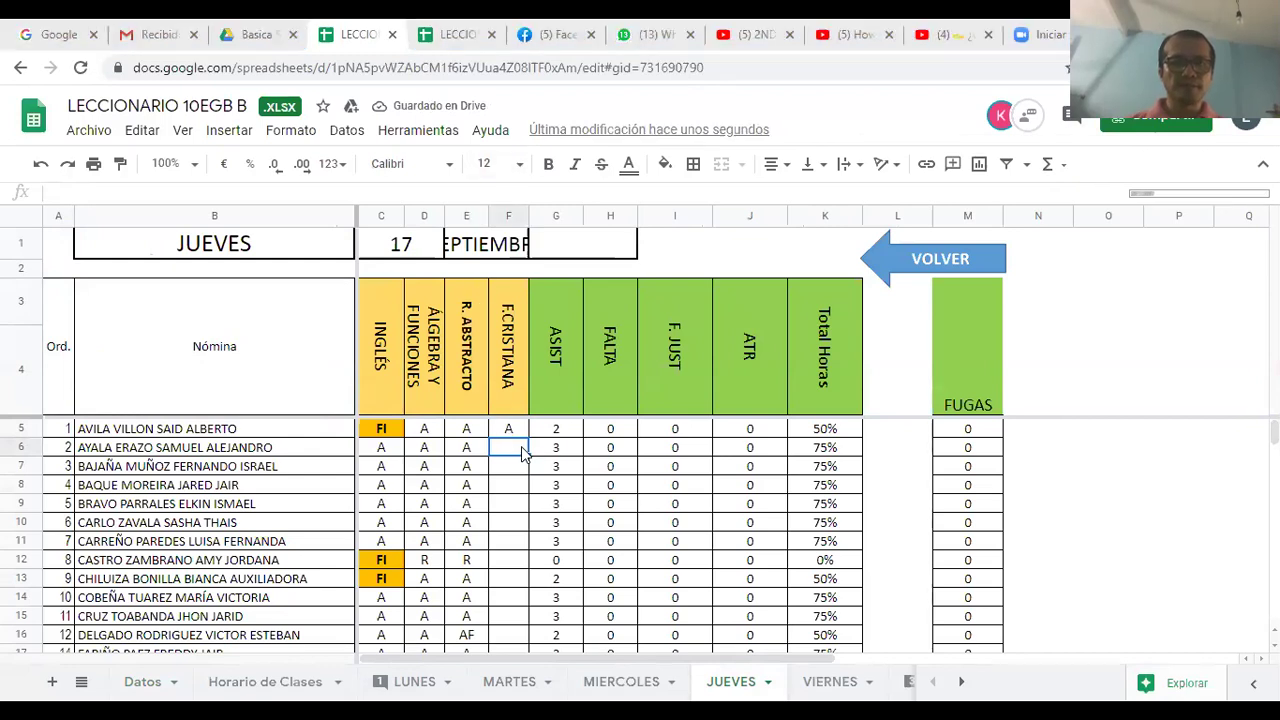
text(A)
key(Return)
text(A)
key(Return)
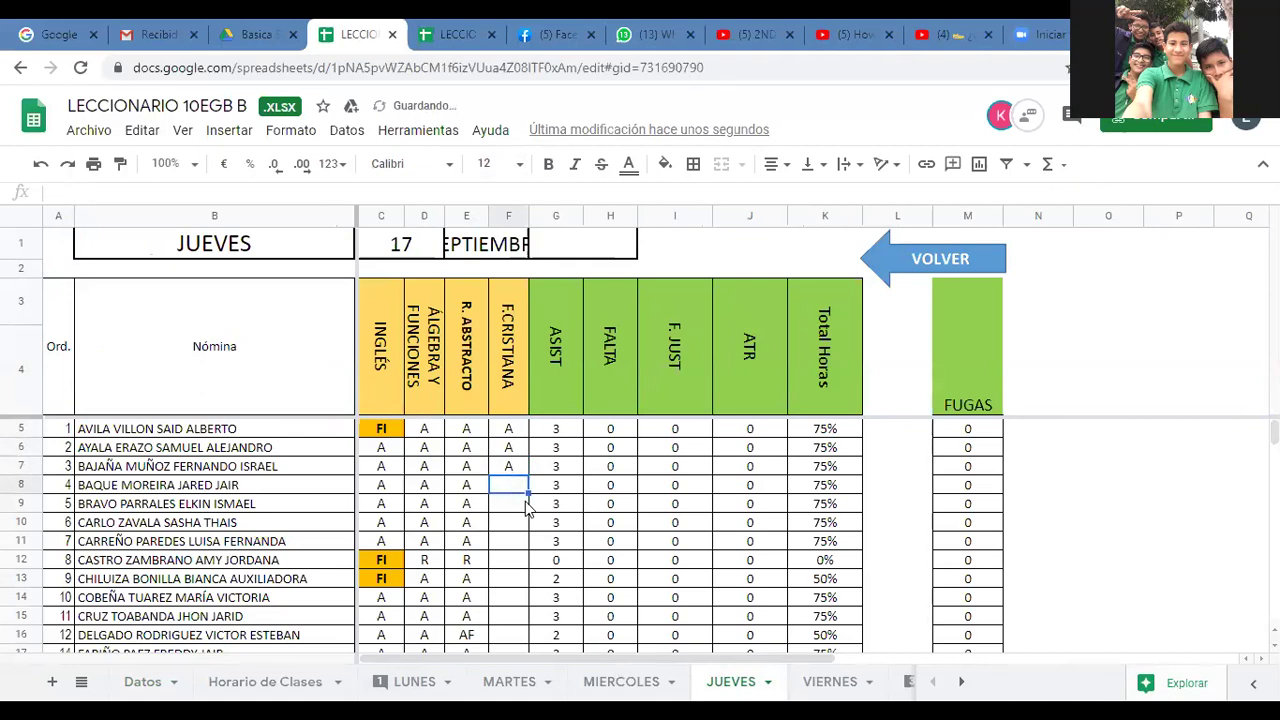
text(A)
key(Return)
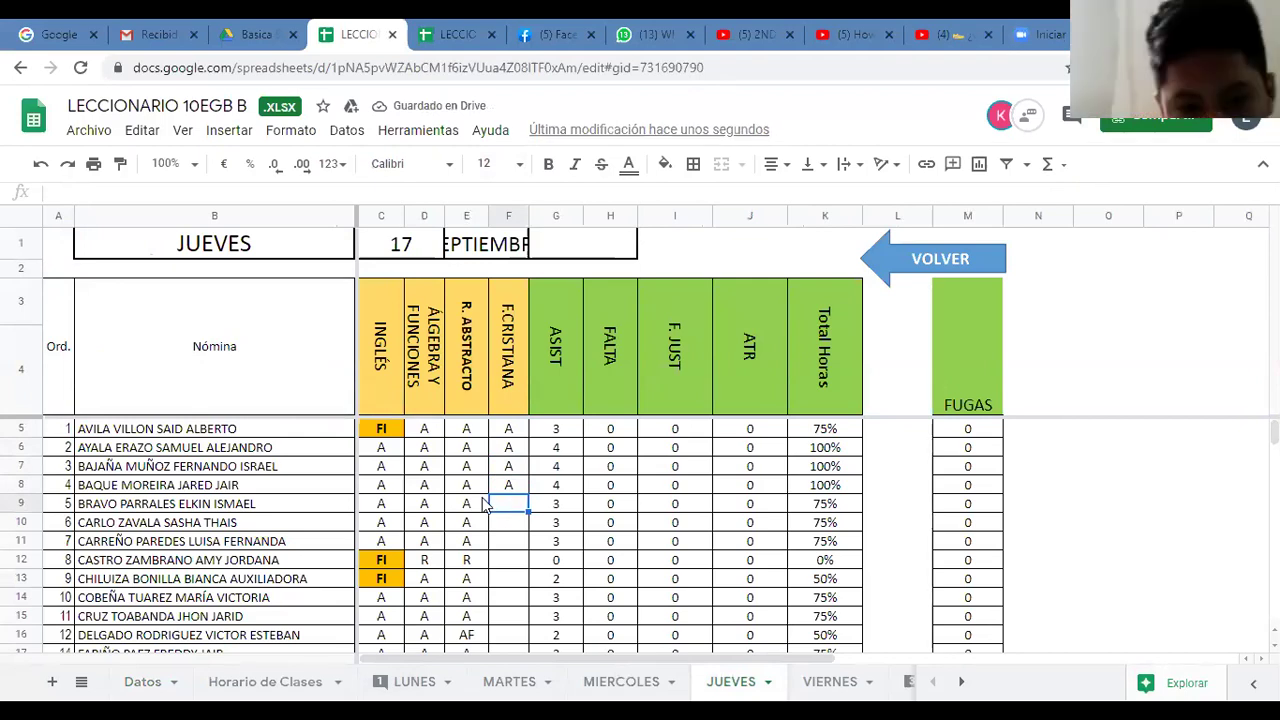
Enter attendance mark A in the F.CRISTIANA column for rows 9 to 11.
click(507, 487)
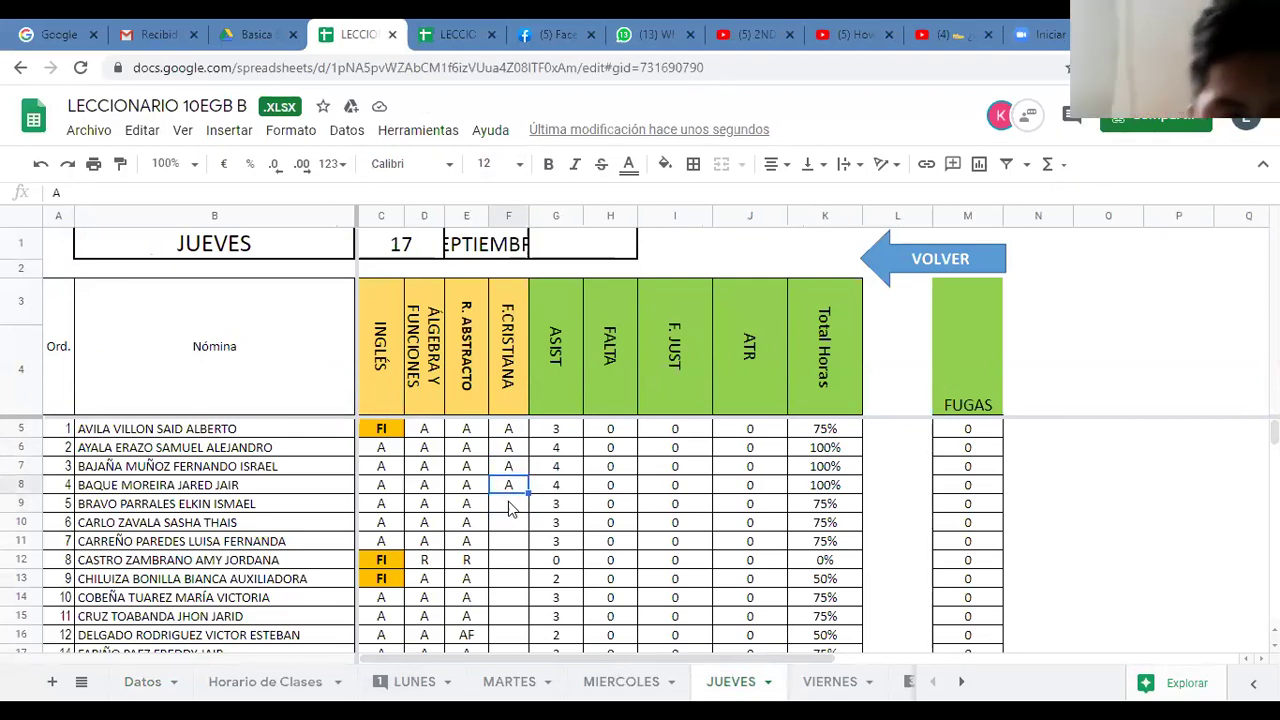
text(F)
click(508, 510)
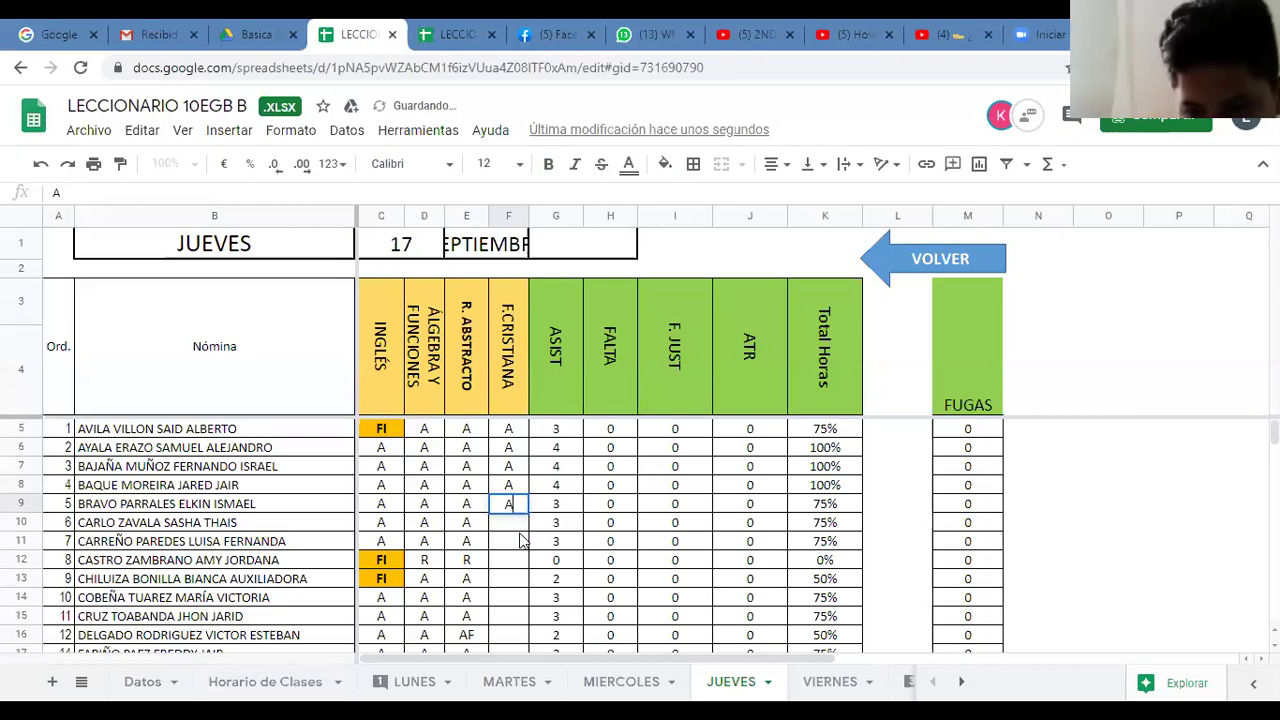
key(Return)
text(A)
key(Return)
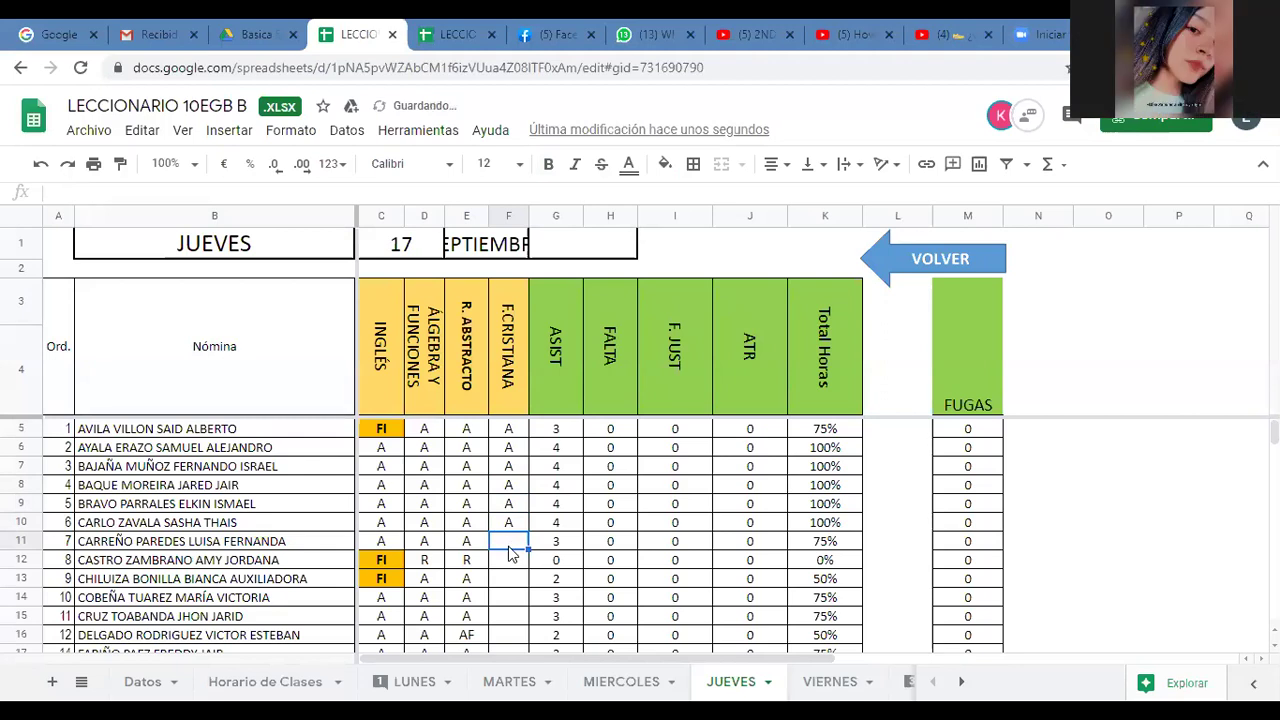
text(A)
key(Return)
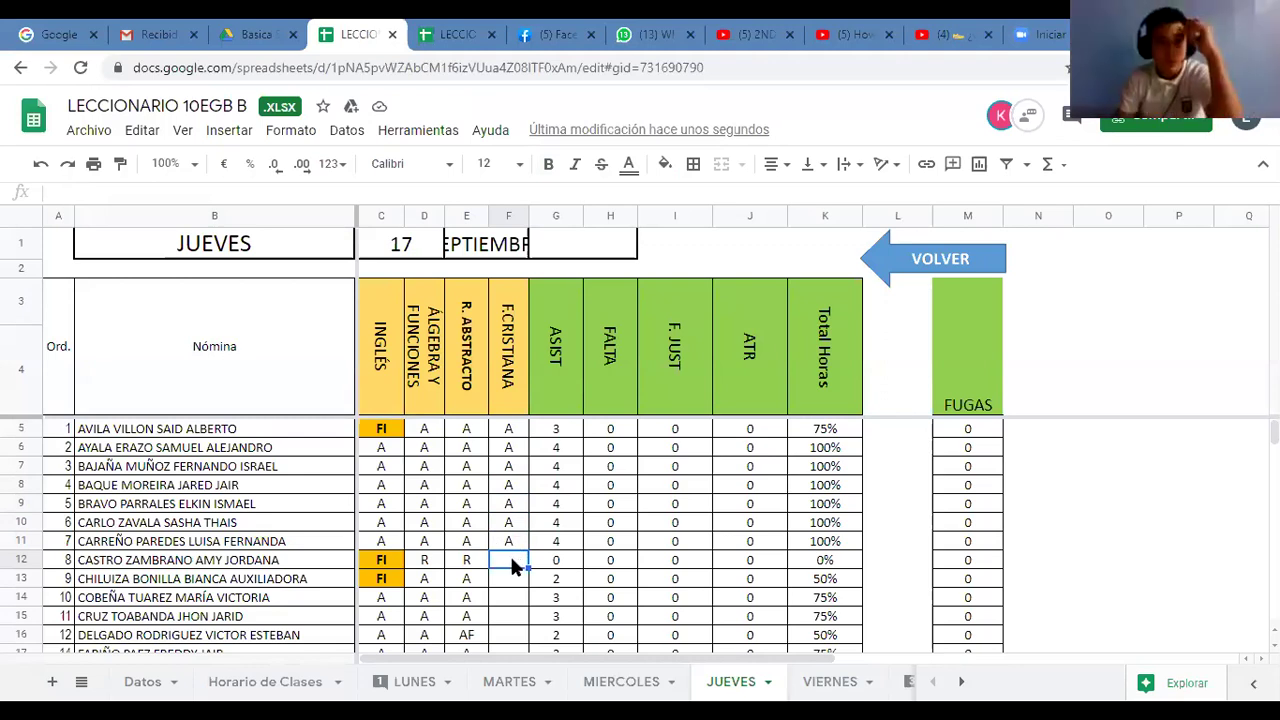
Enter mark R in F12 and mark A in F13 to F16 of the F.CRISTIANA column.
text(R)
key(Return)
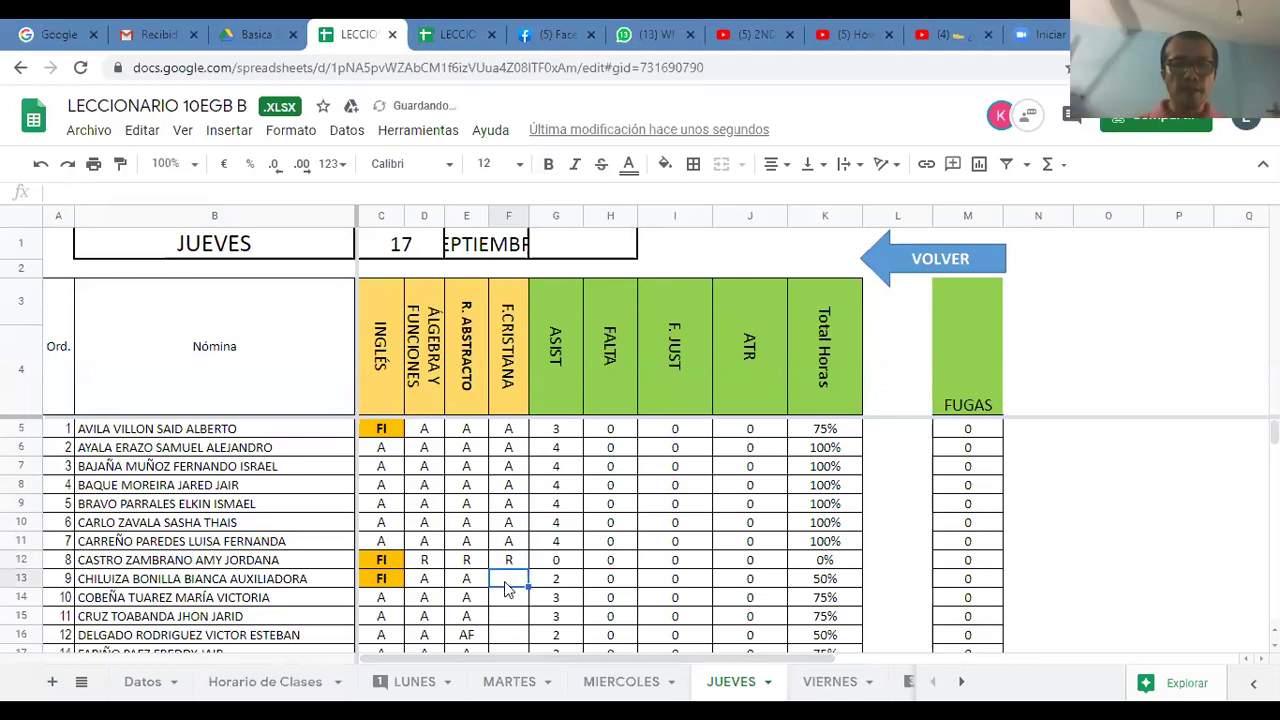
text(A)
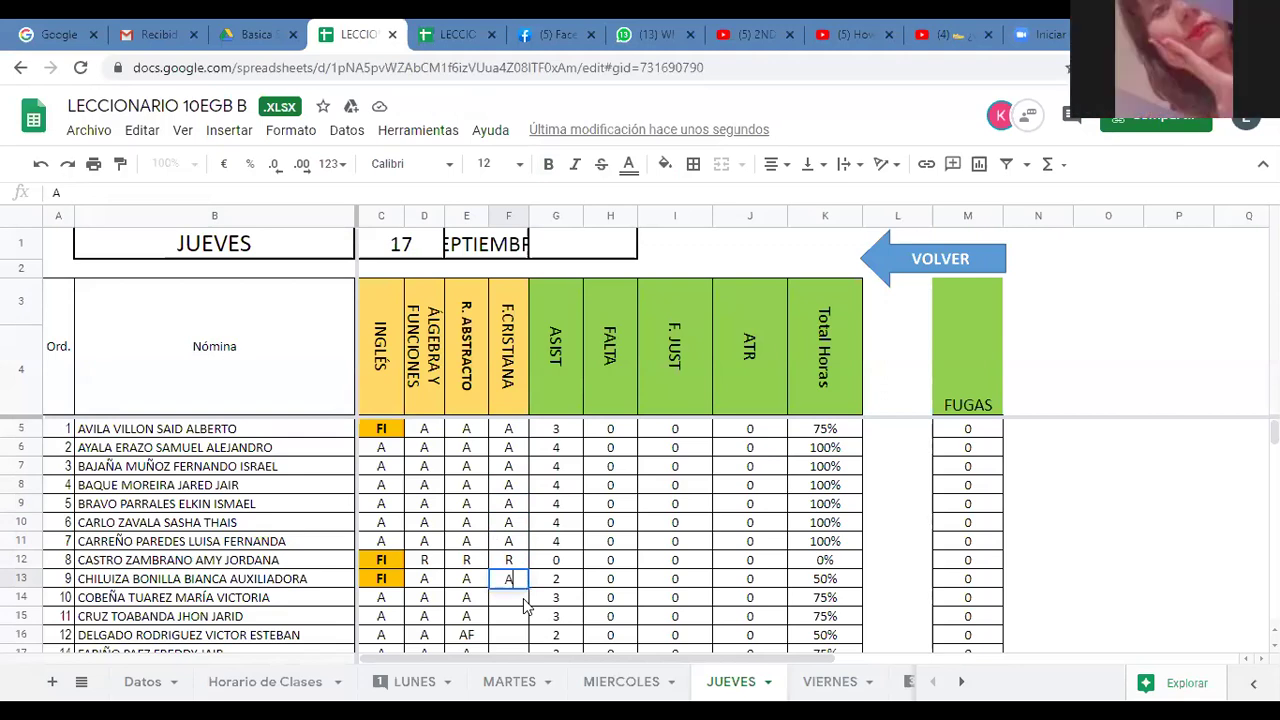
key(Return)
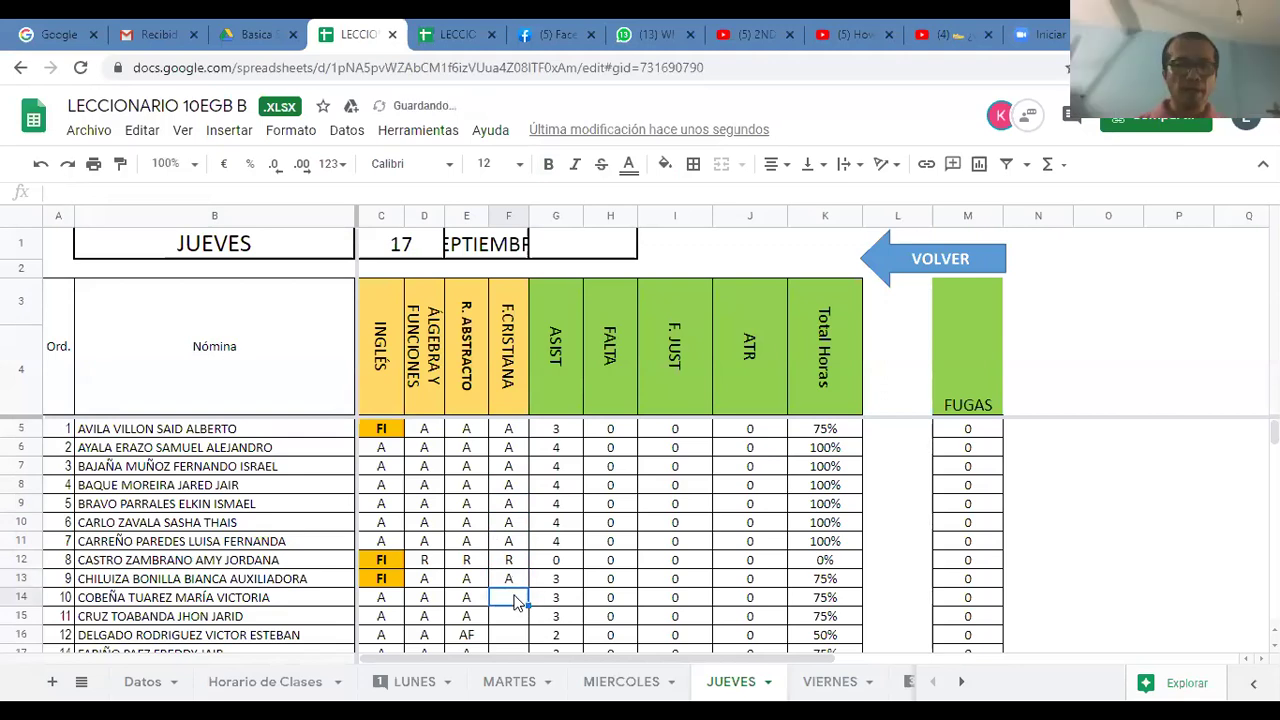
text(A)
click(508, 612)
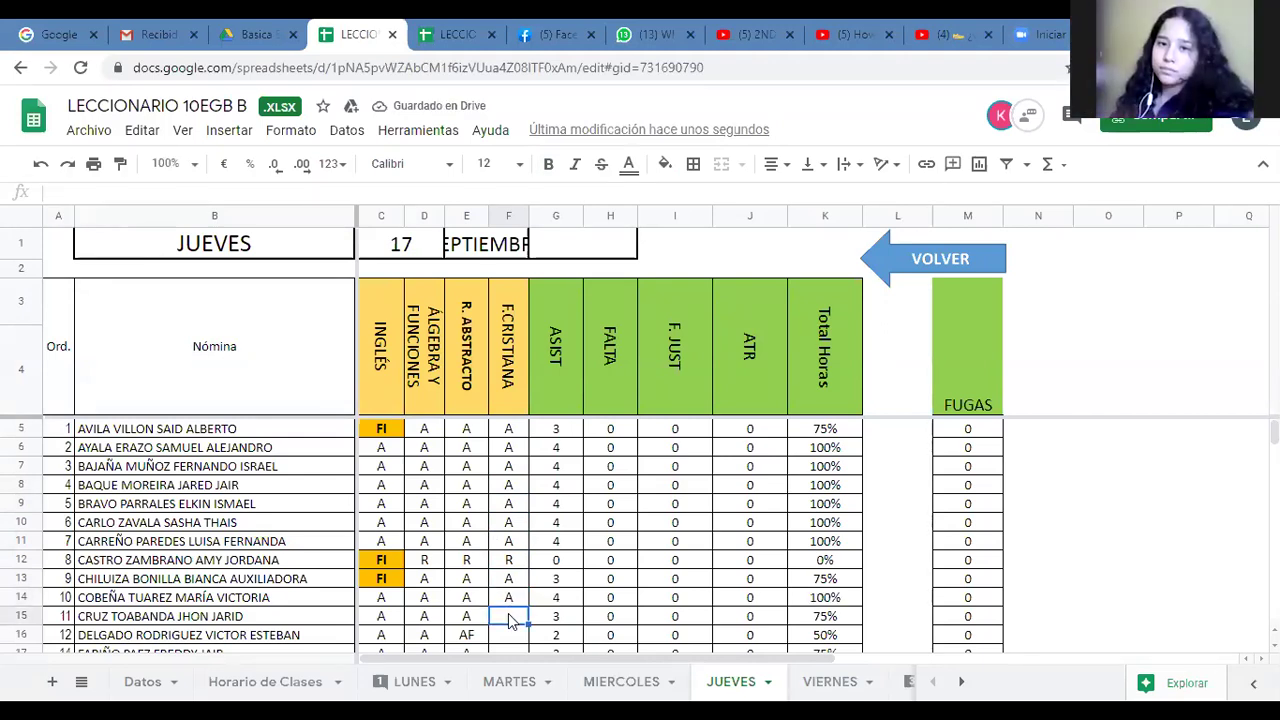
text(A)
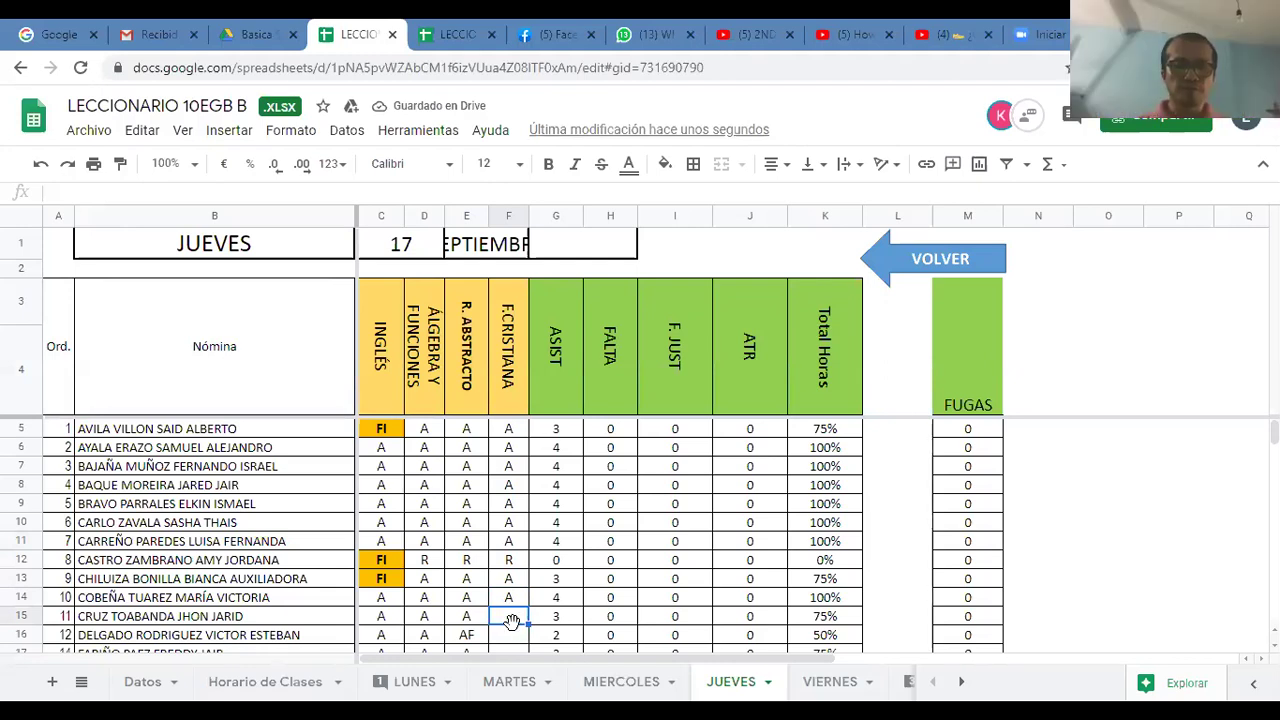
click(516, 641)
text(A)
click(517, 621)
Enter attendance mark A in cells F17 and F18 of the F.CRISTIANA column.
scroll(517, 625, down, 5)
click(514, 486)
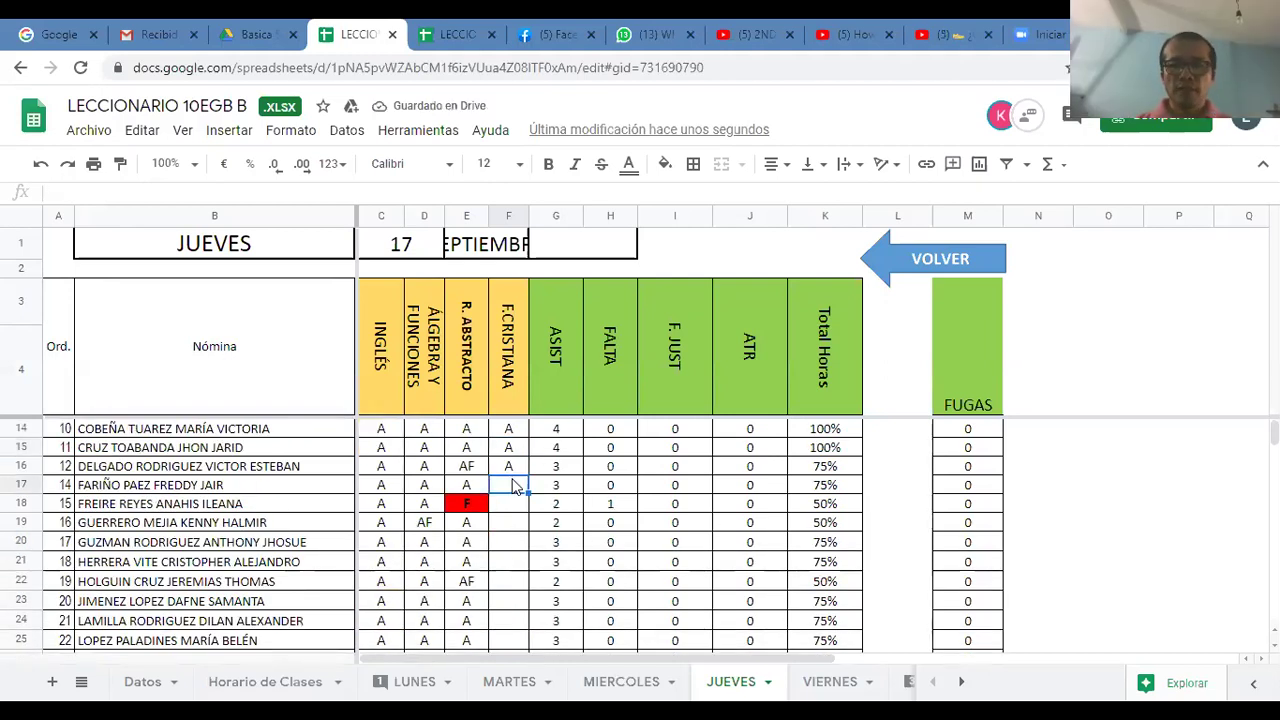
text(A)
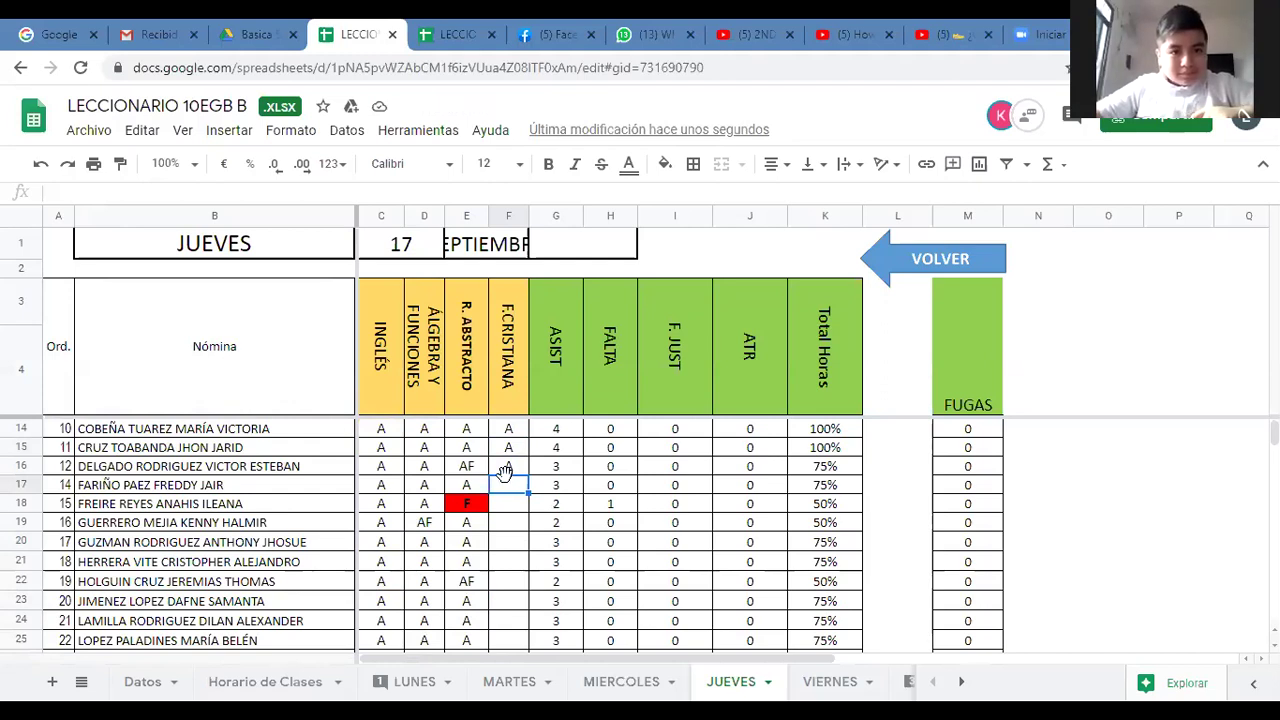
click(516, 504)
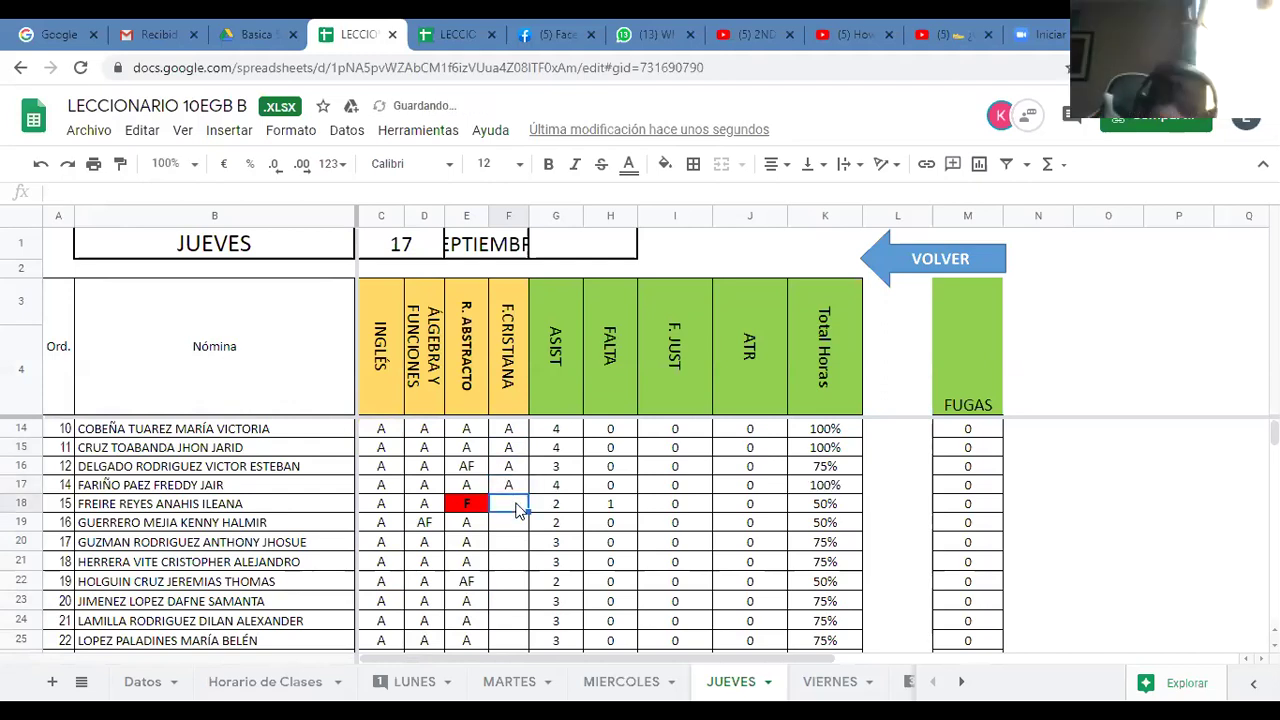
text(A)
click(521, 523)
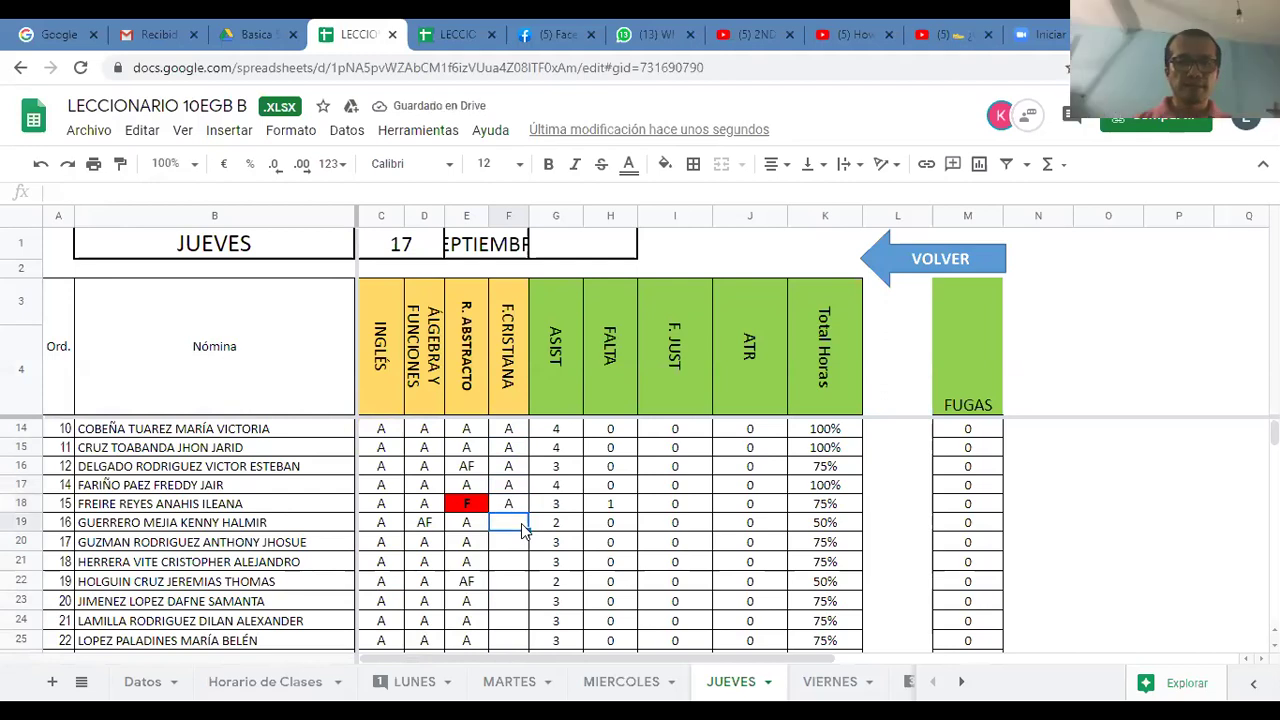
Change the F.CRISTIANA mark in cell F18 to F.
click(514, 507)
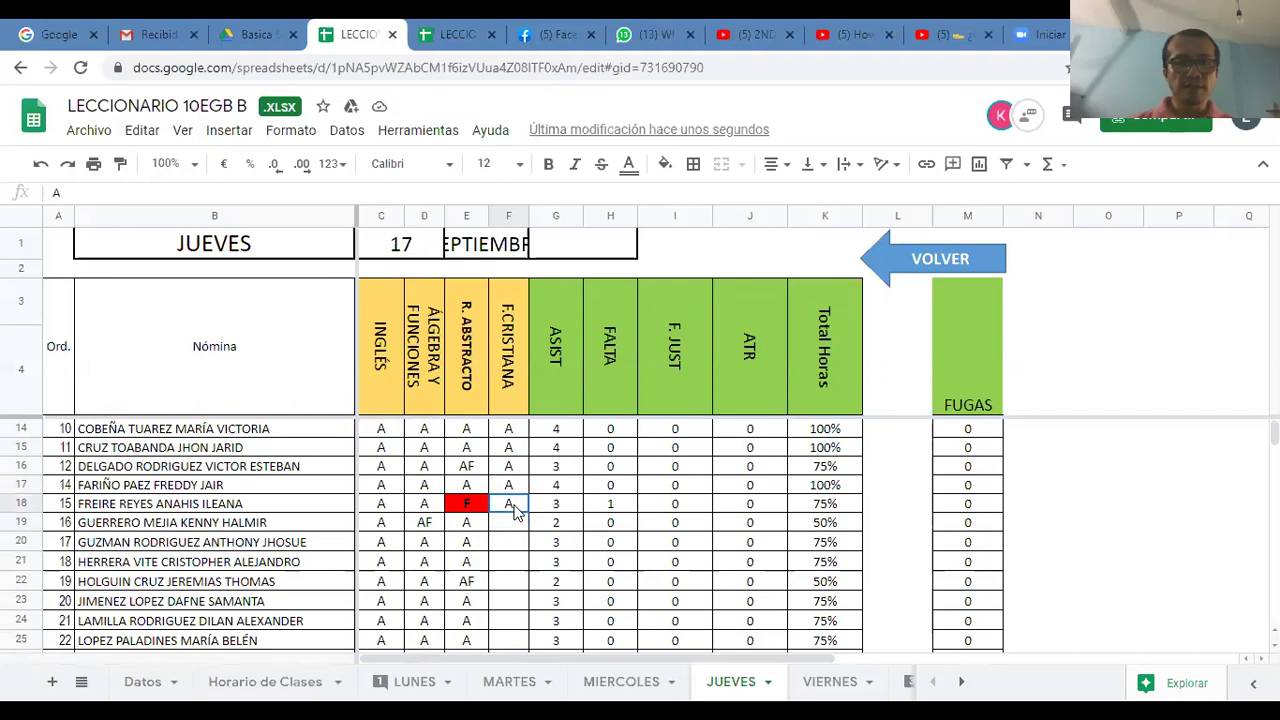
text(F)
key(Return)
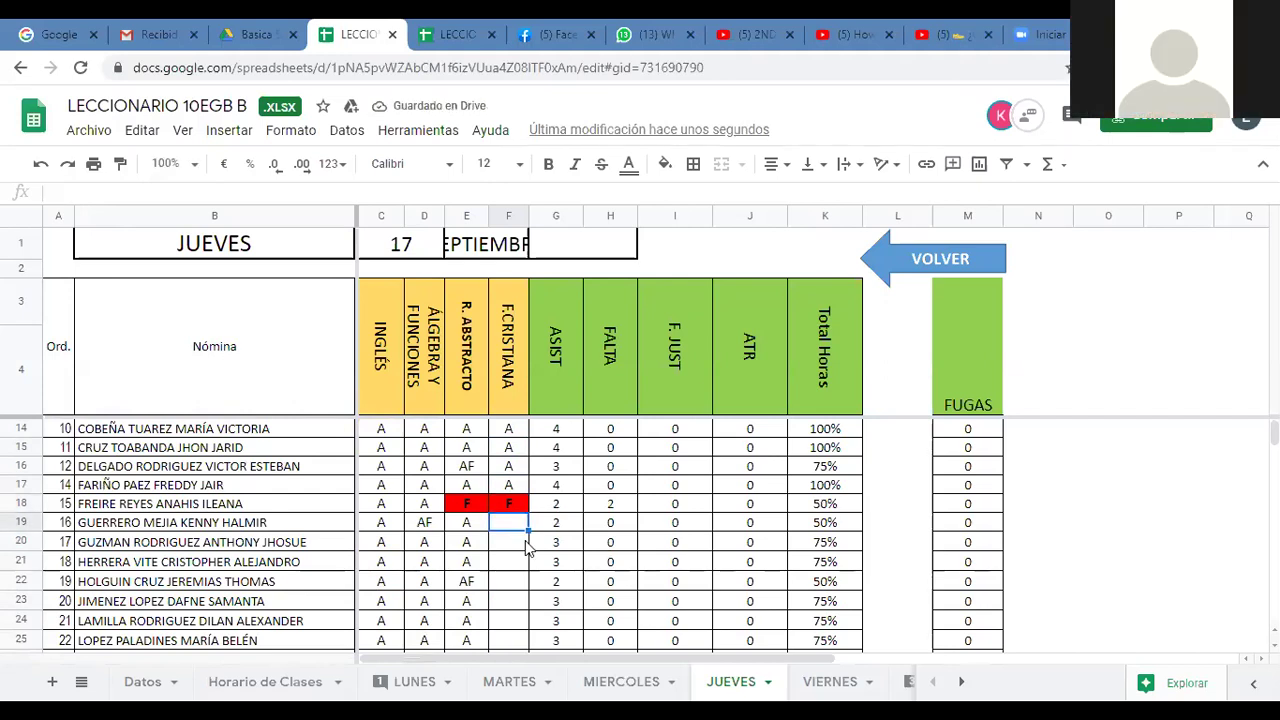
Enter attendance mark A in the F.CRISTIANA column for rows 19 to 24.
text(A)
key(Return)
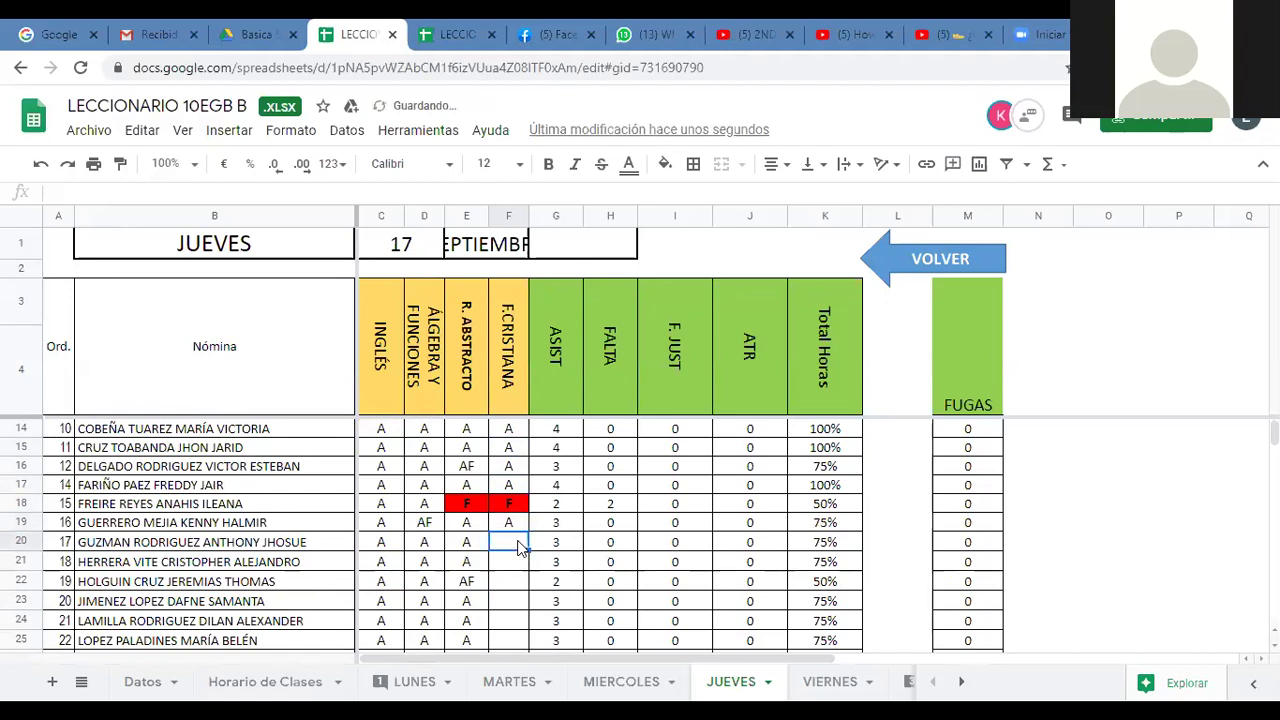
text(A)
key(Return)
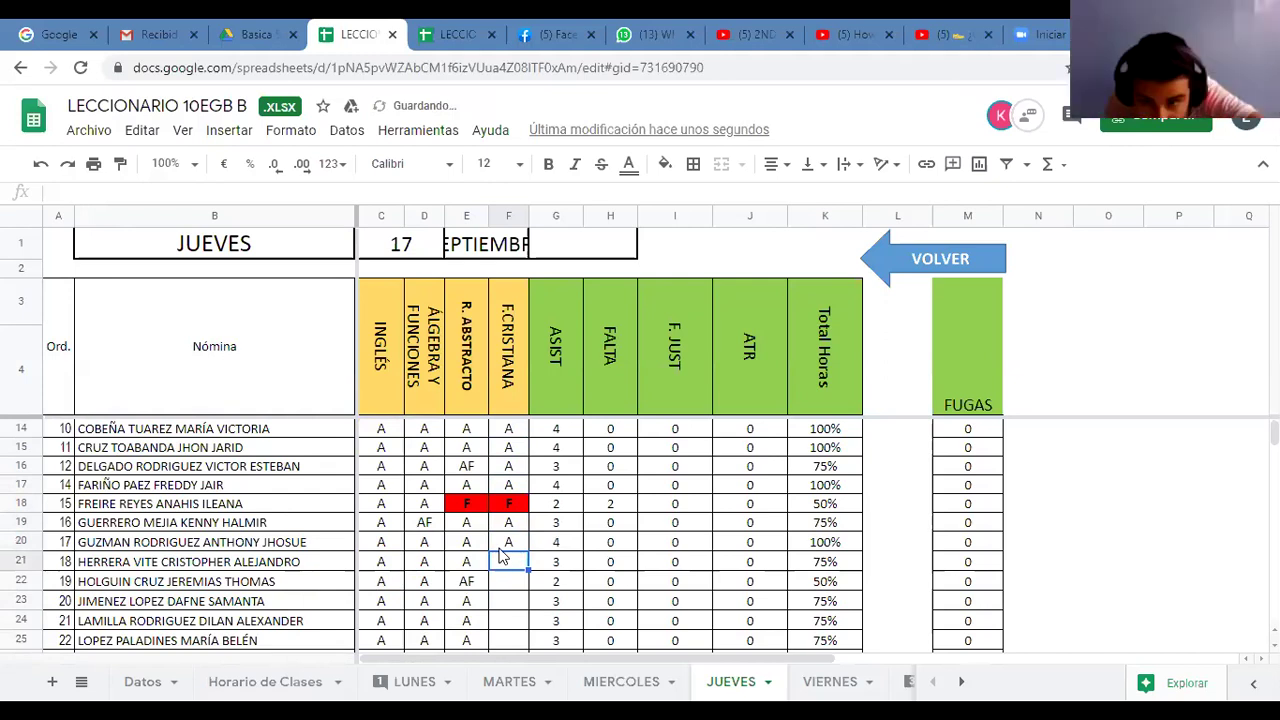
text(A)
key(Return)
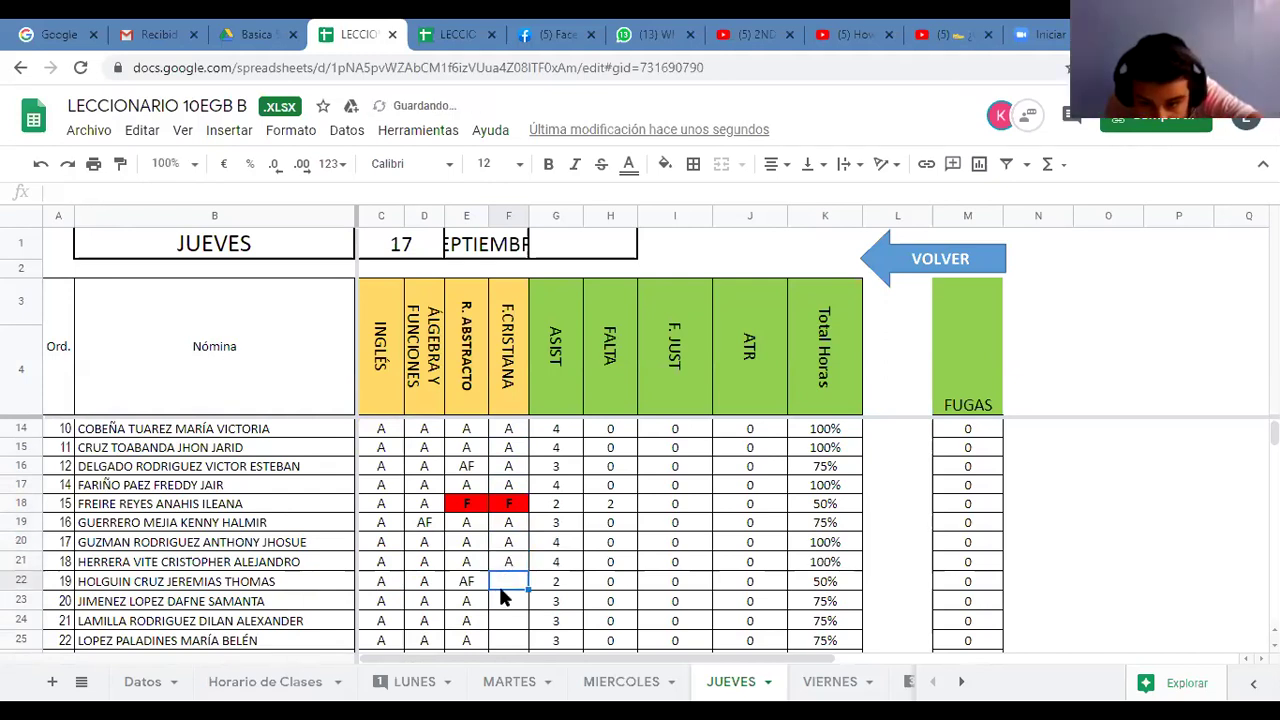
text(A)
key(Return)
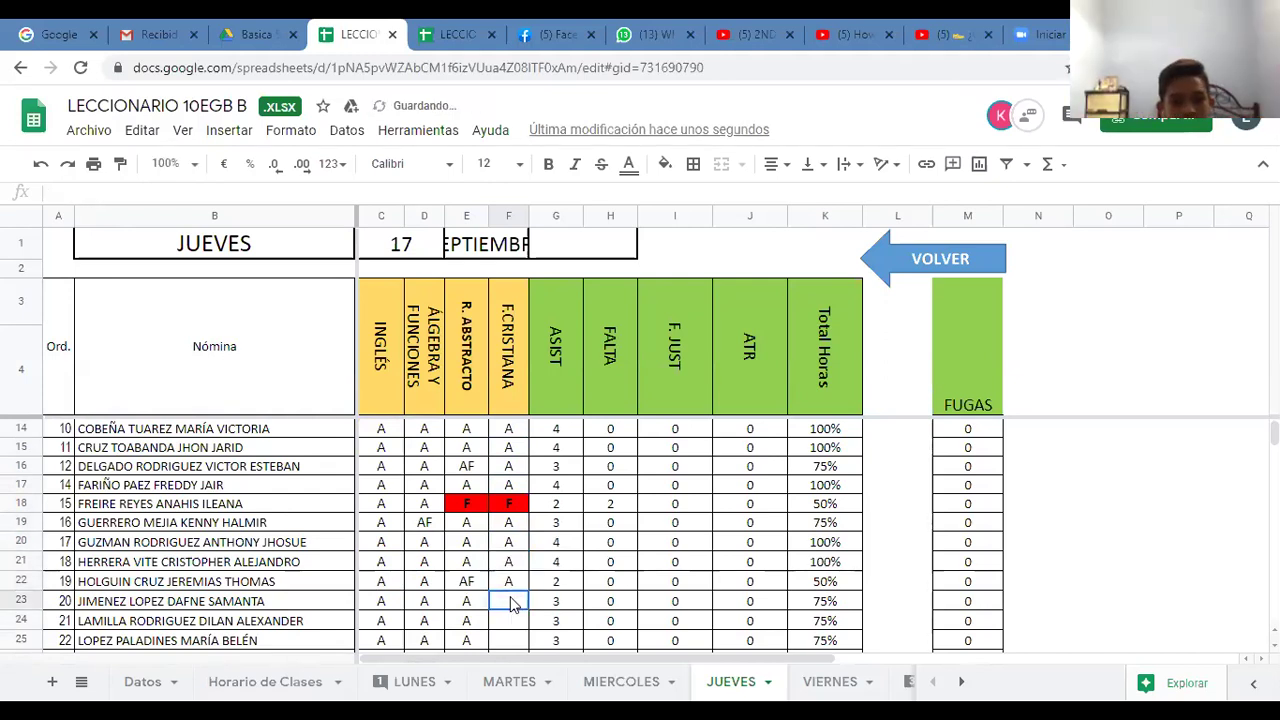
text(A)
key(Return)
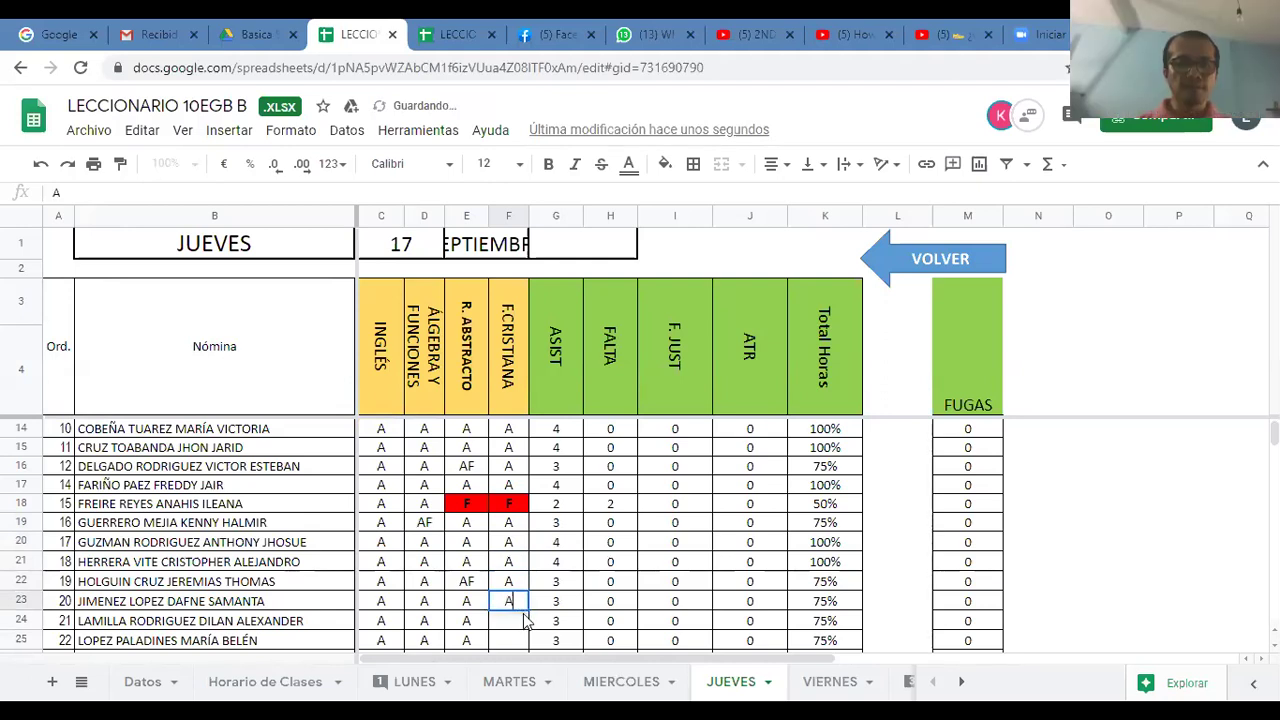
text(A)
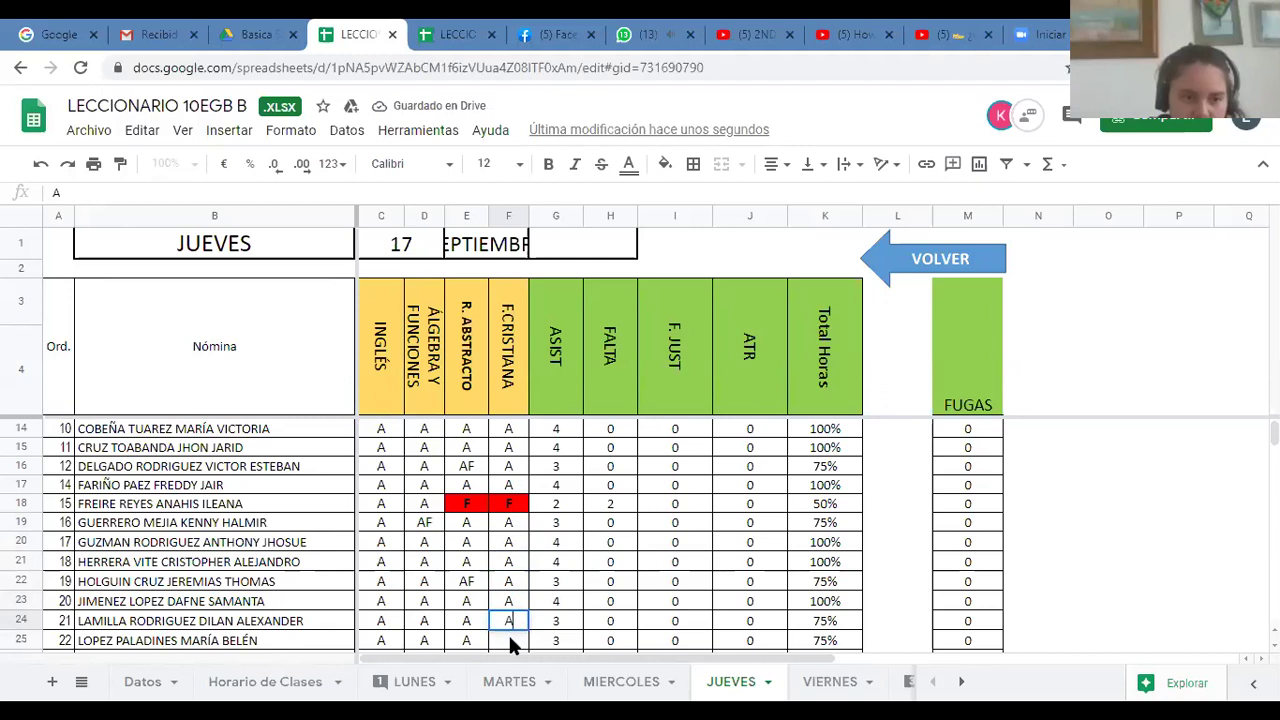
key(Return)
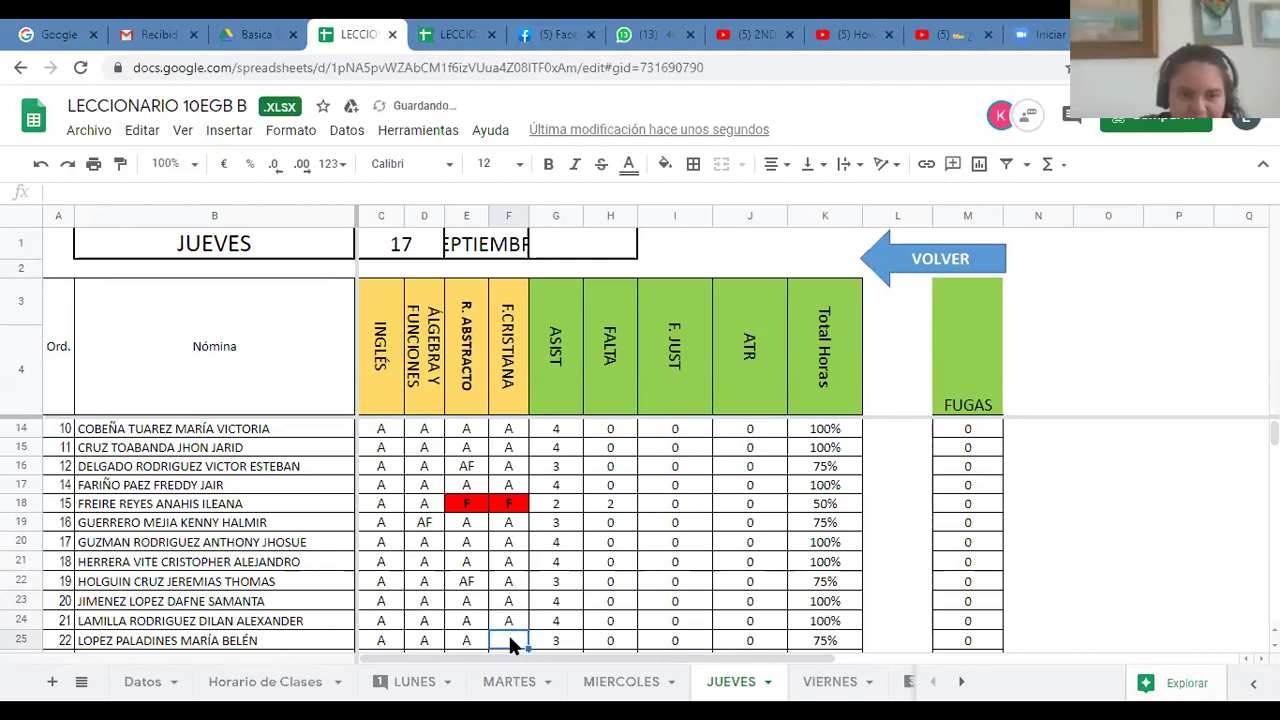
Enter attendance mark A in the F.CRISTIANA column for rows 25 to 28.
click(512, 622)
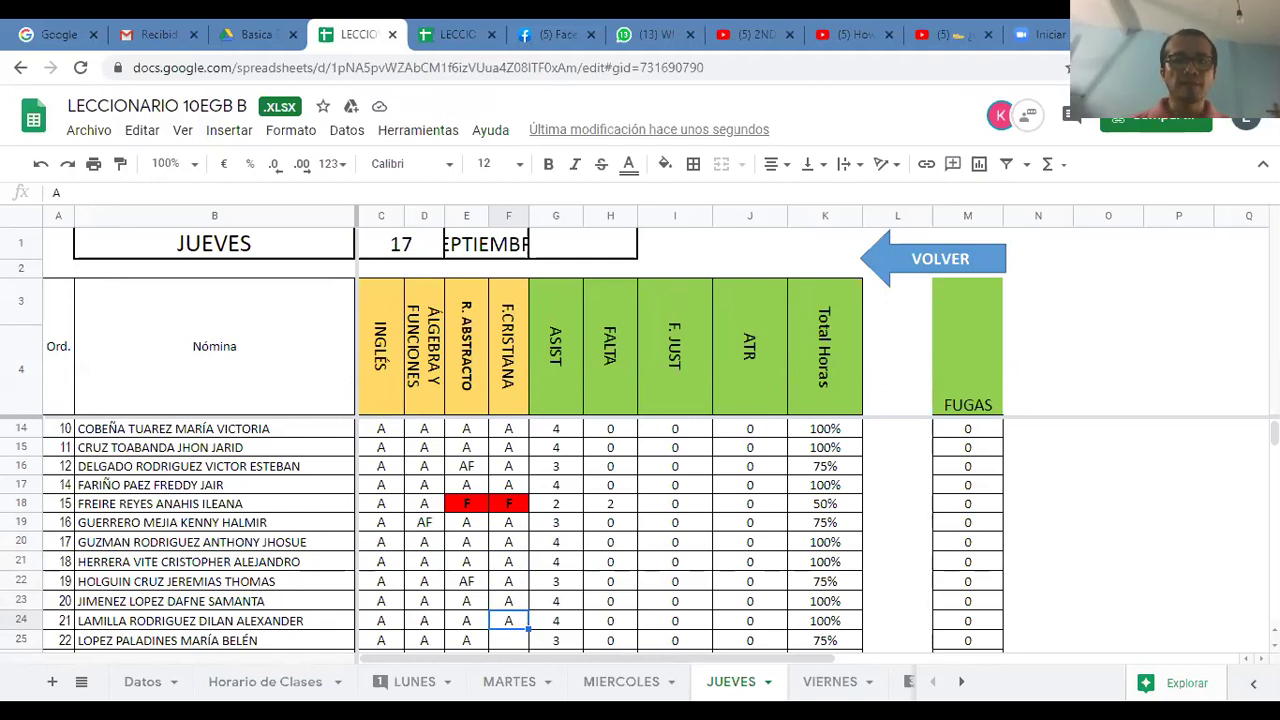
click(501, 641)
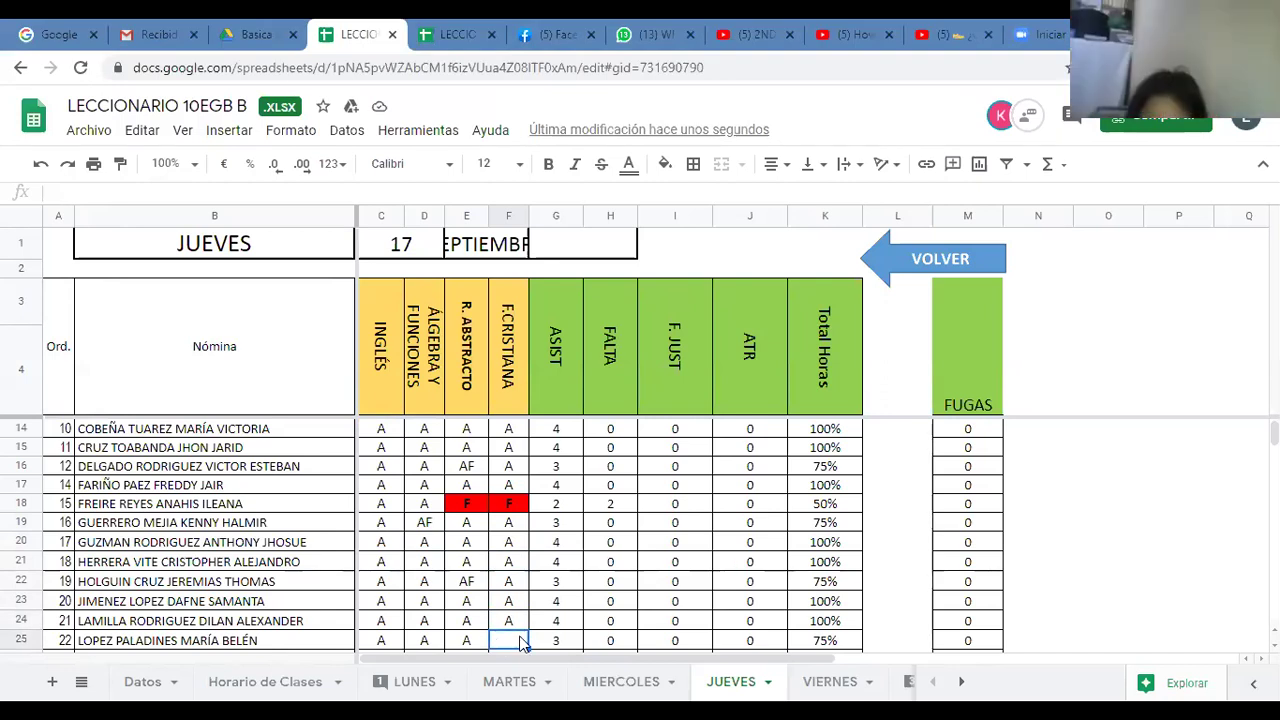
text(A)
click(509, 620)
scroll(509, 620, down, 3)
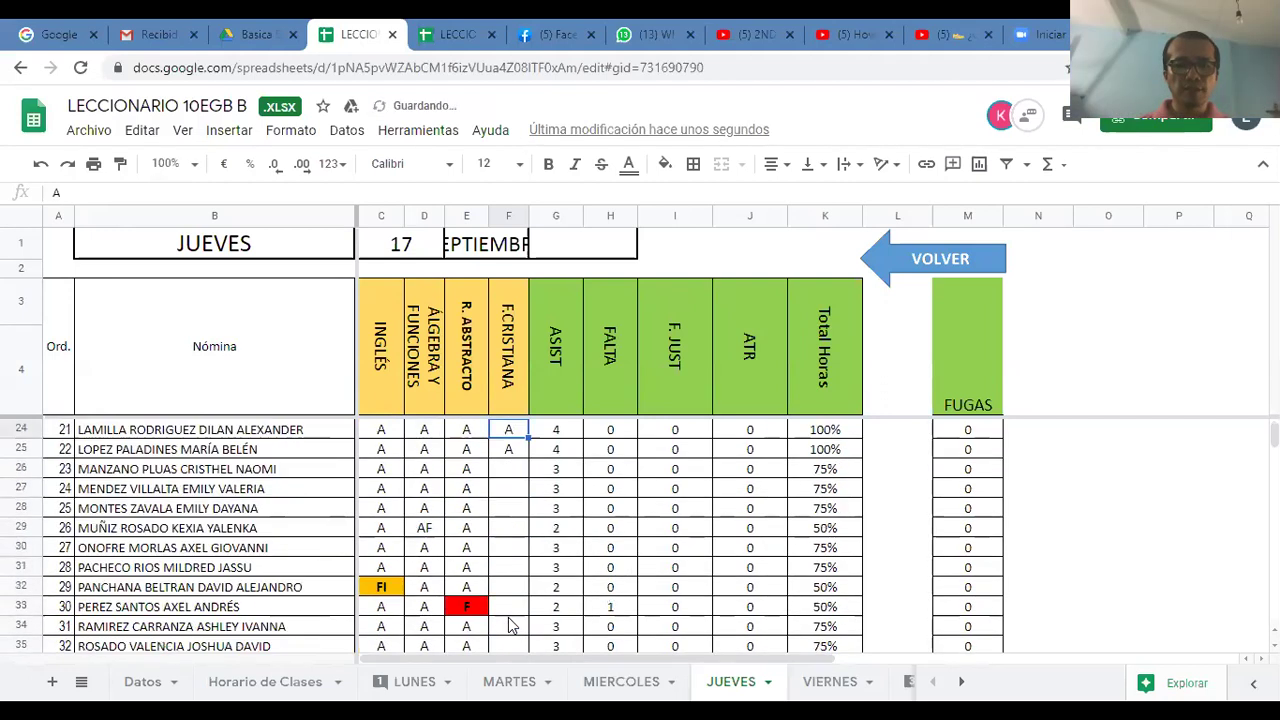
click(518, 470)
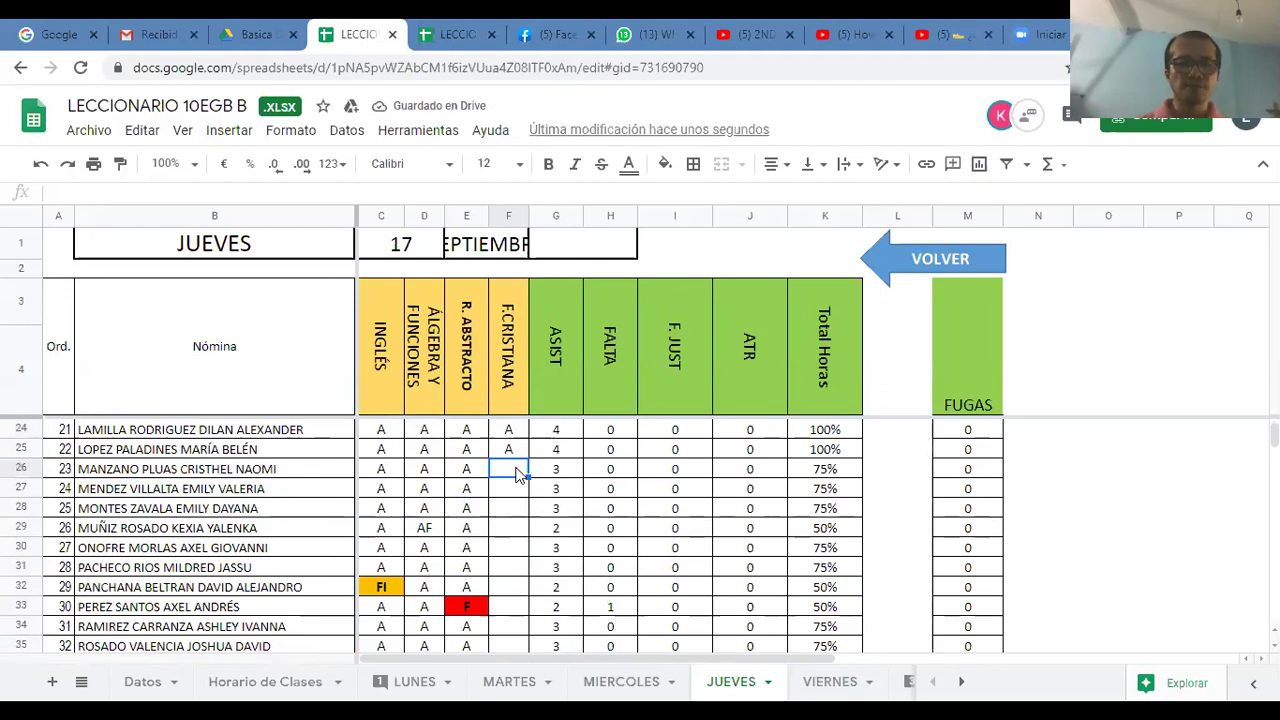
text(A)
click(518, 490)
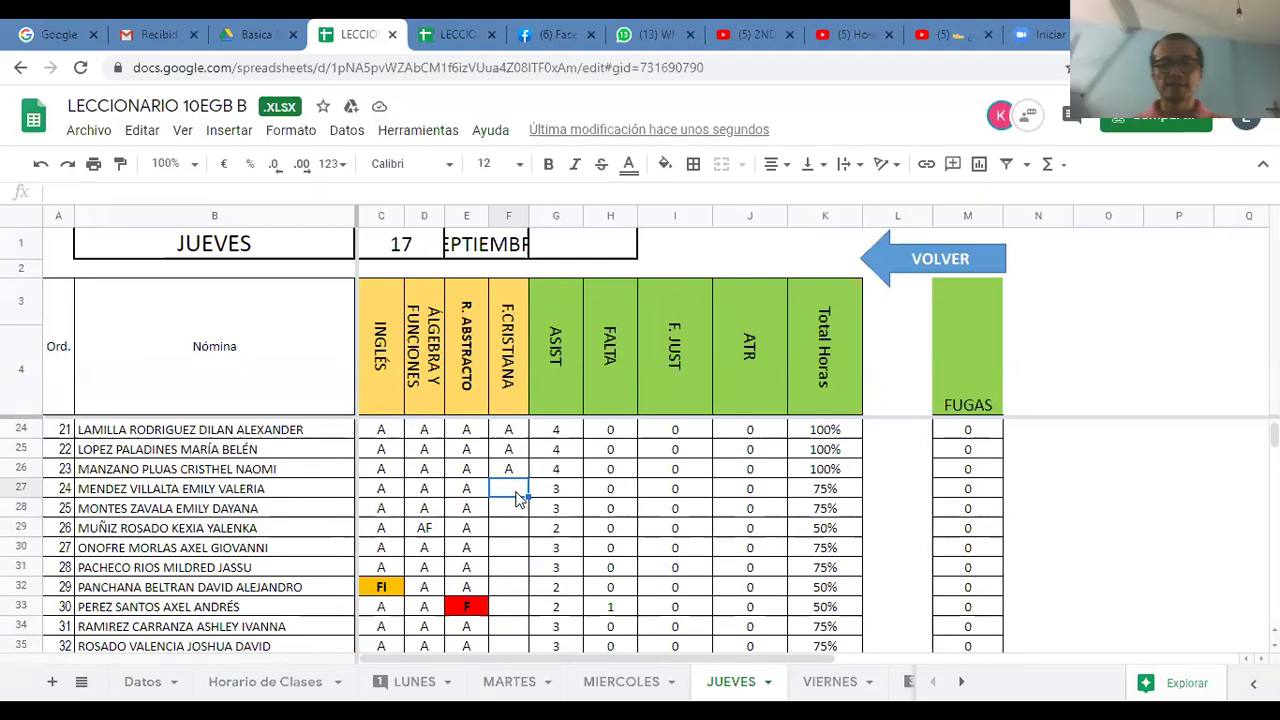
text(A)
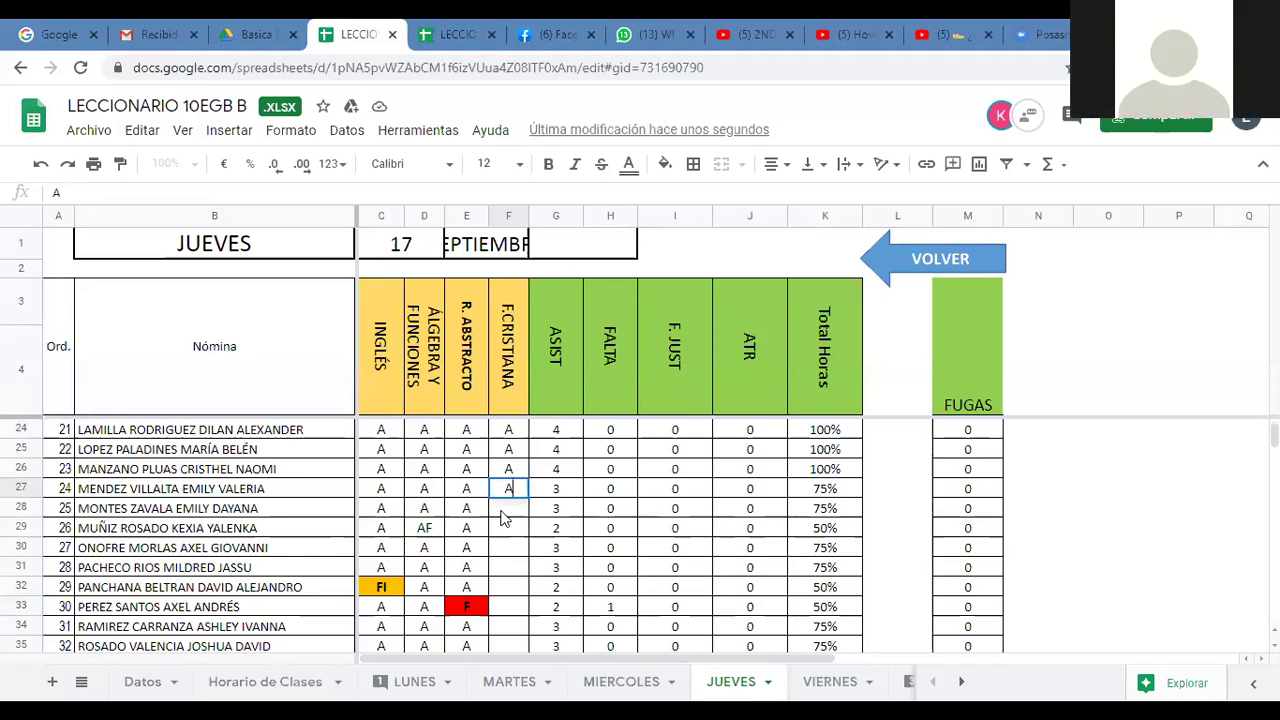
key(Return)
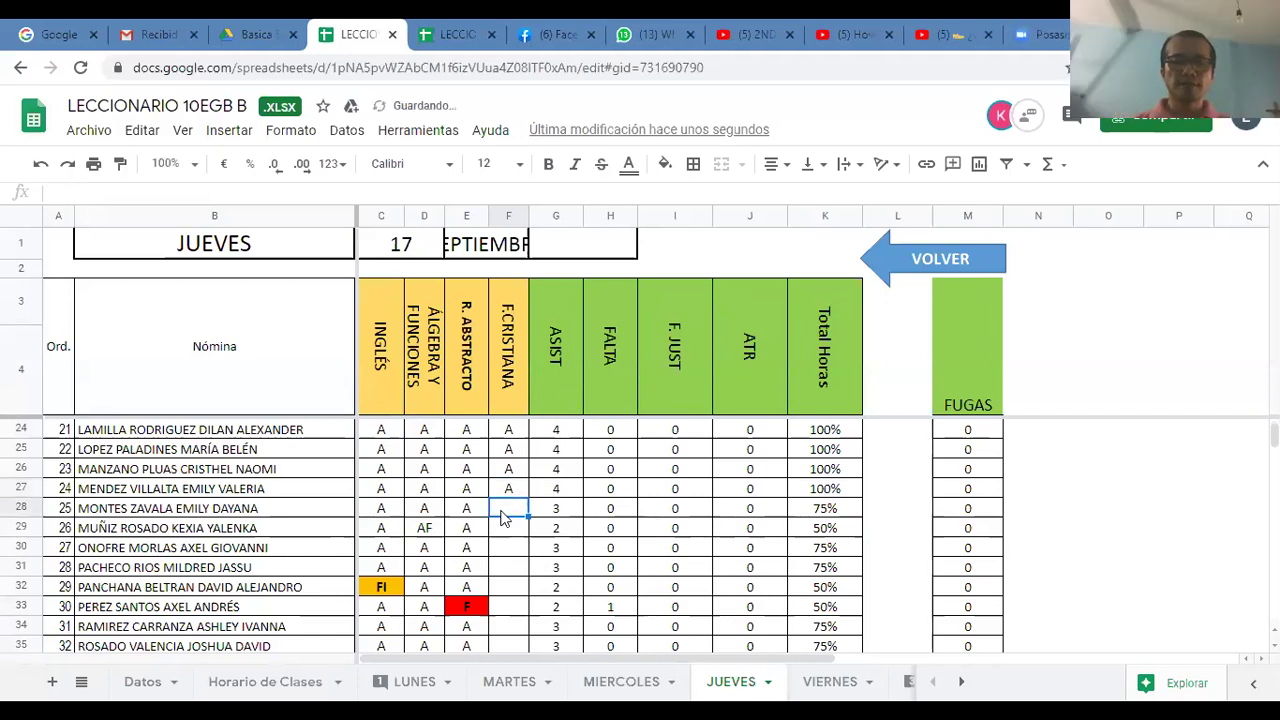
text(A)
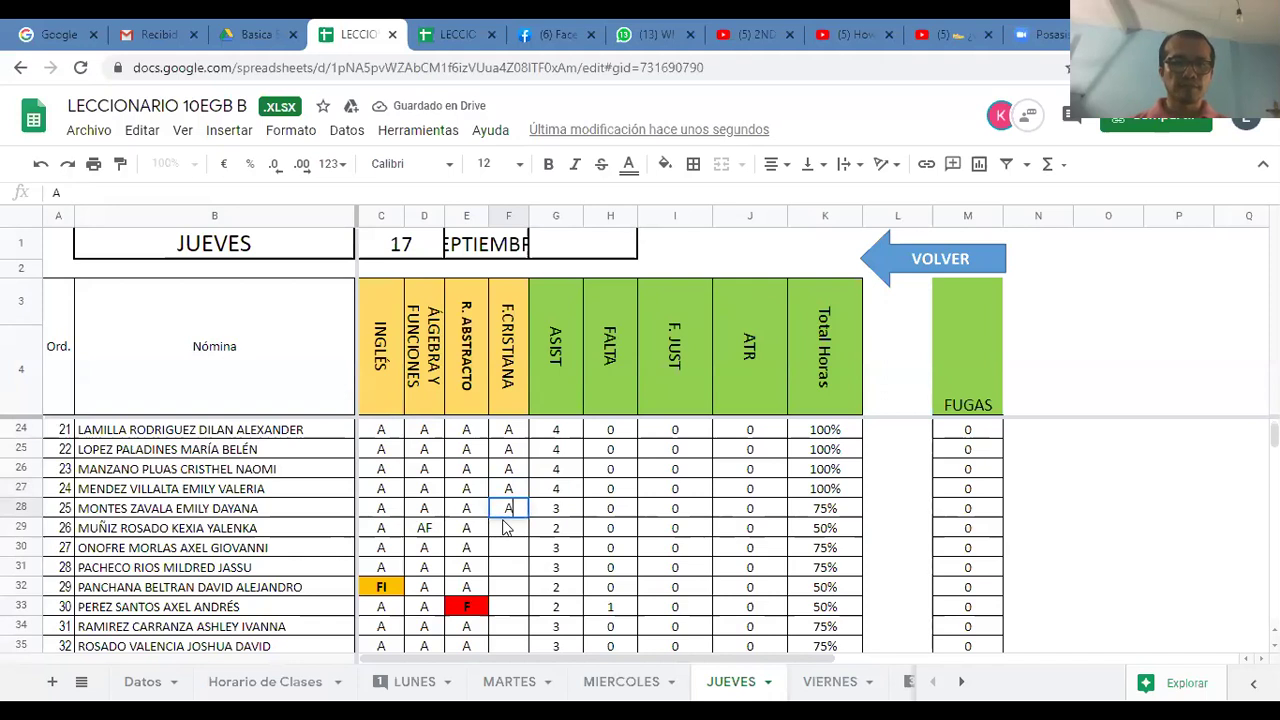
key(Return)
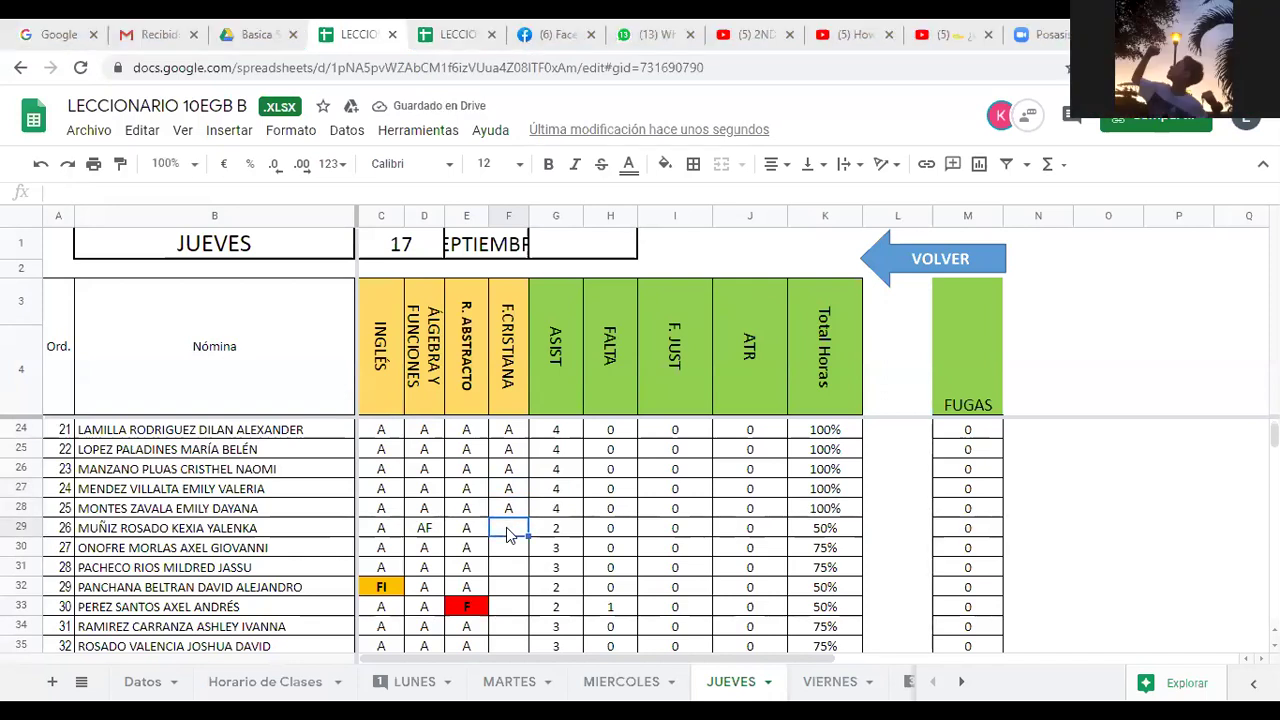
Check the F.CRISTIANA attendance mark for the student in row 22.
click(262, 508)
scroll(262, 510, up, 3)
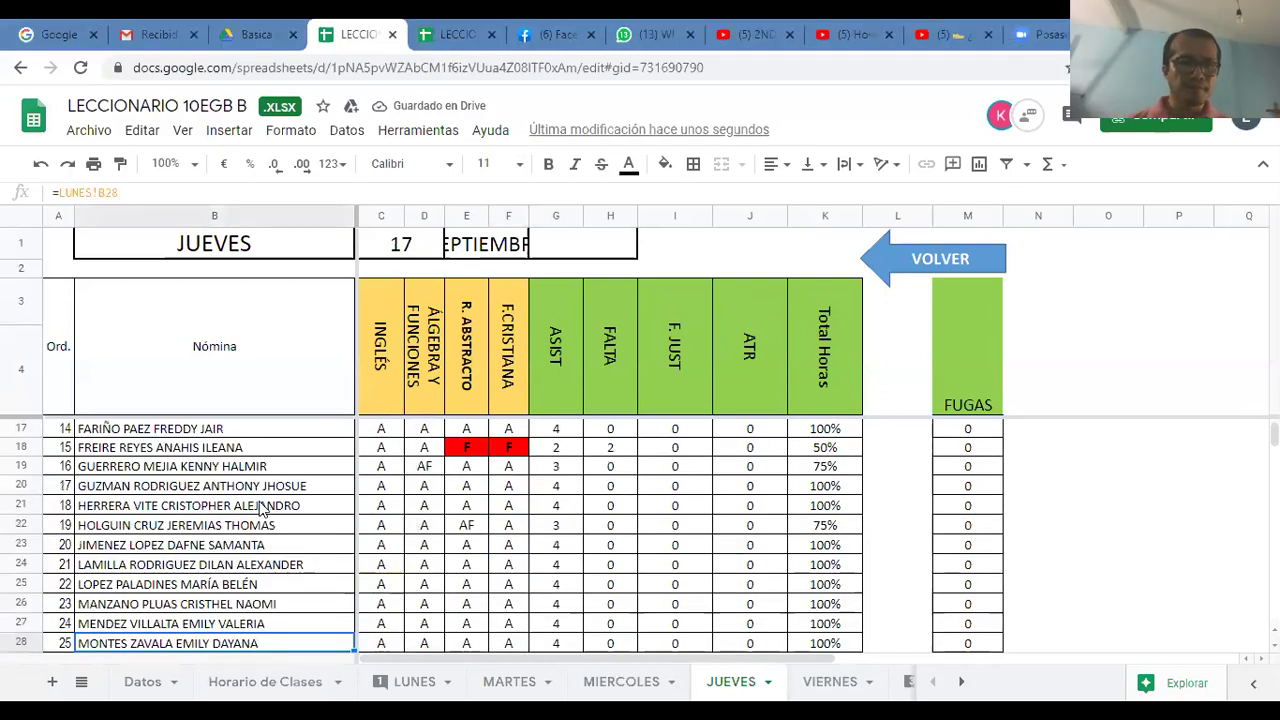
click(133, 528)
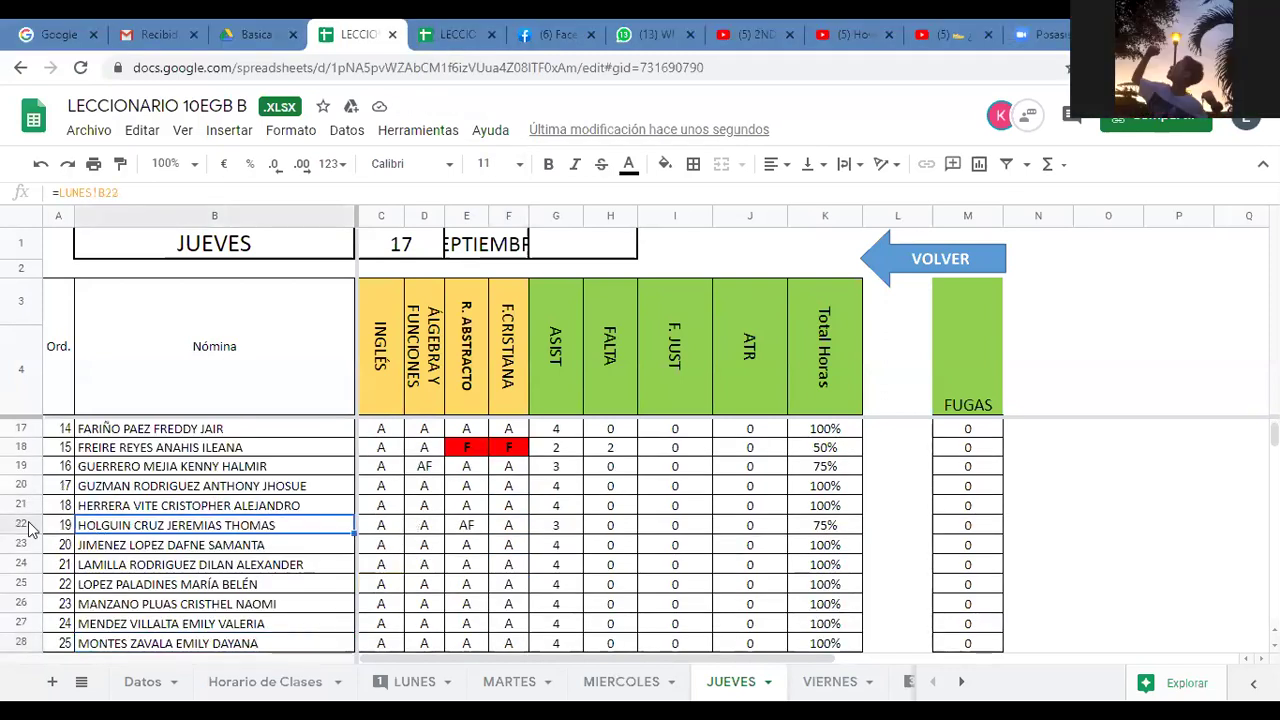
click(515, 525)
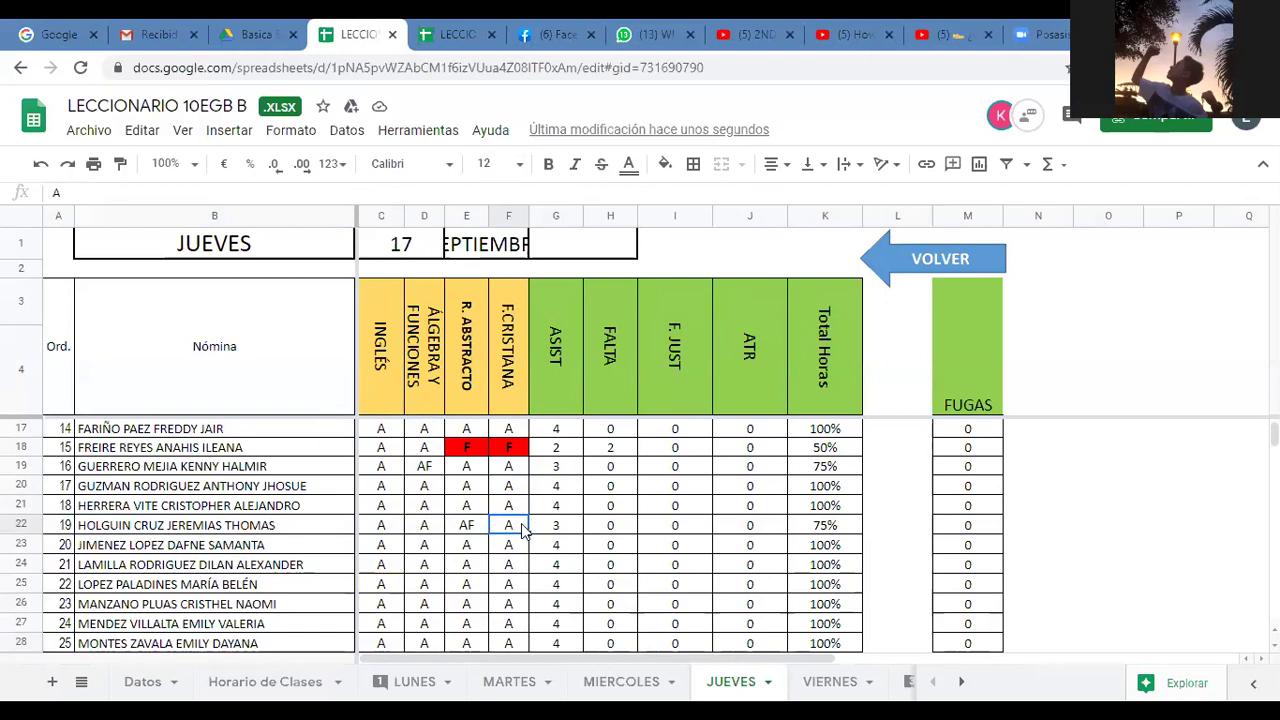
Enter mark A in F29 and mark F in F30 of the F.CRISTIANA column.
scroll(520, 540, down, 2)
click(508, 563)
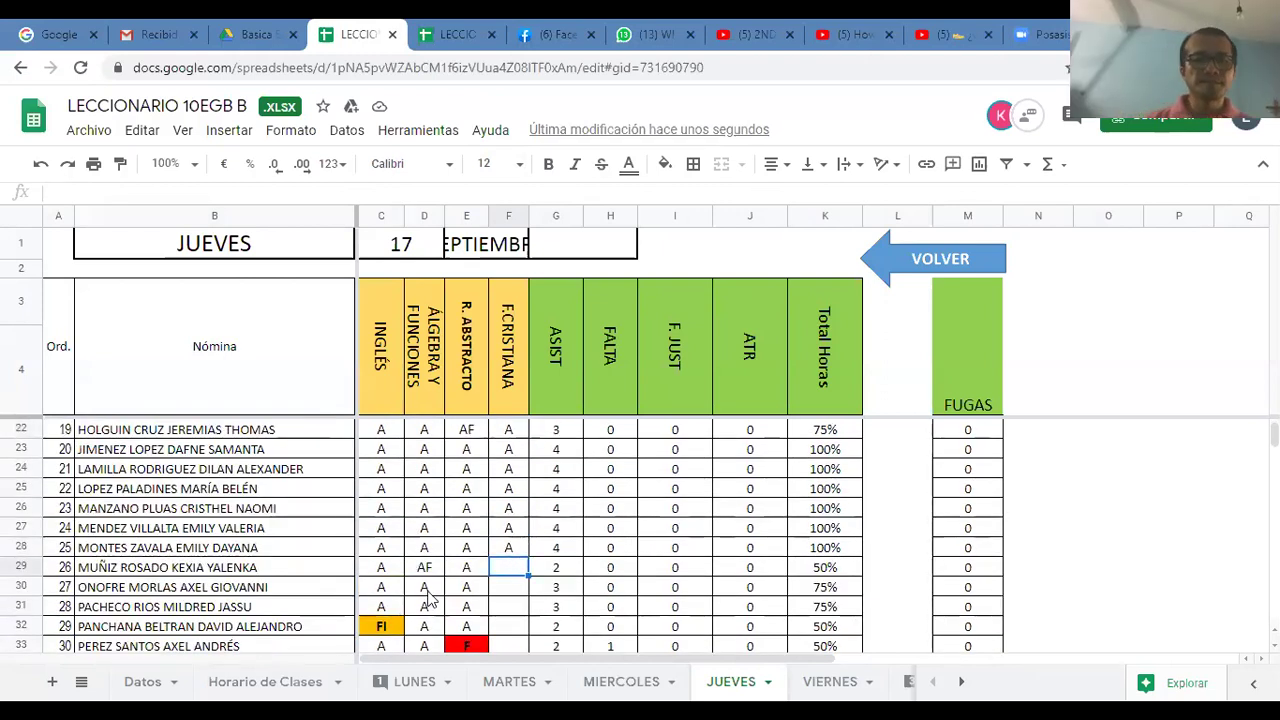
text(A)
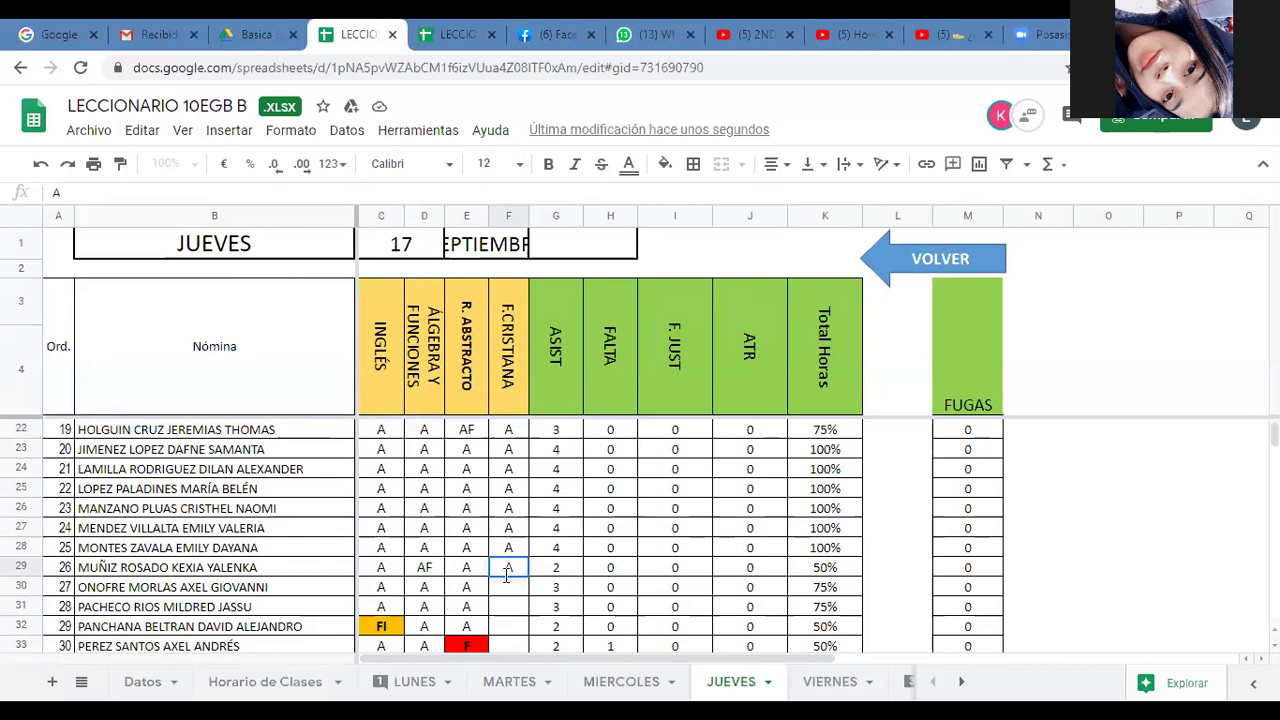
key(Return)
text(A)
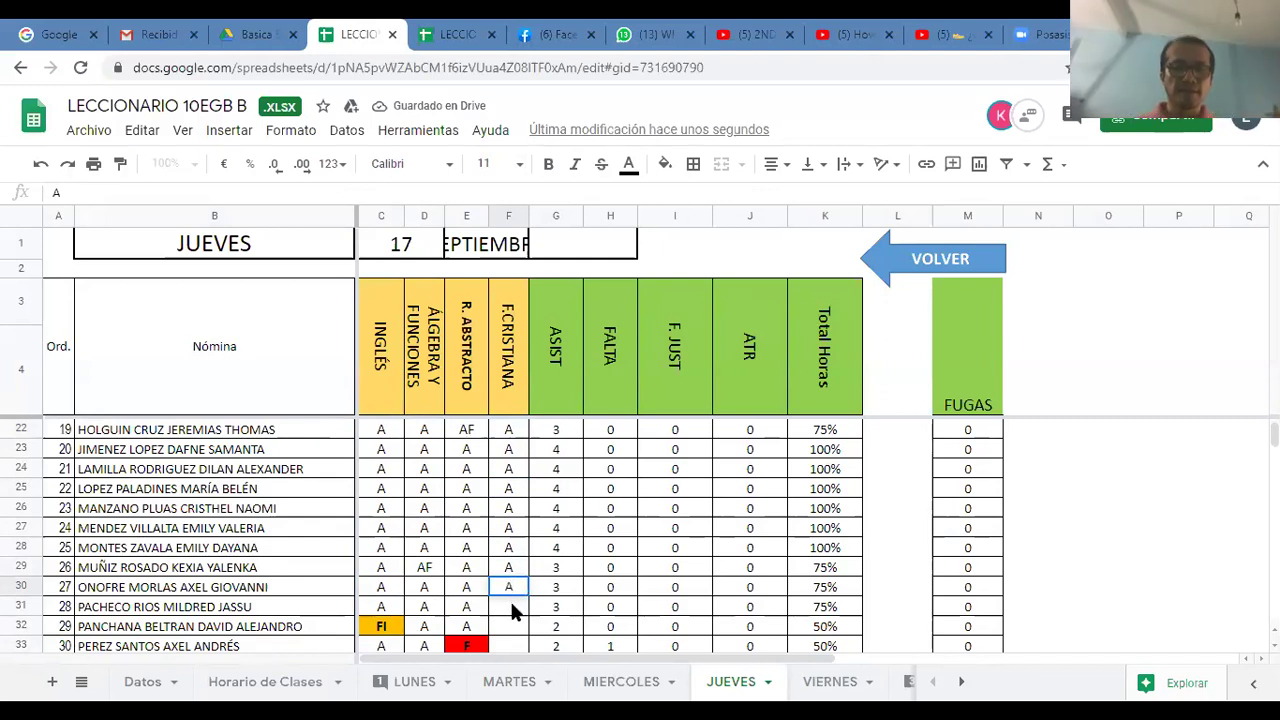
key(Escape)
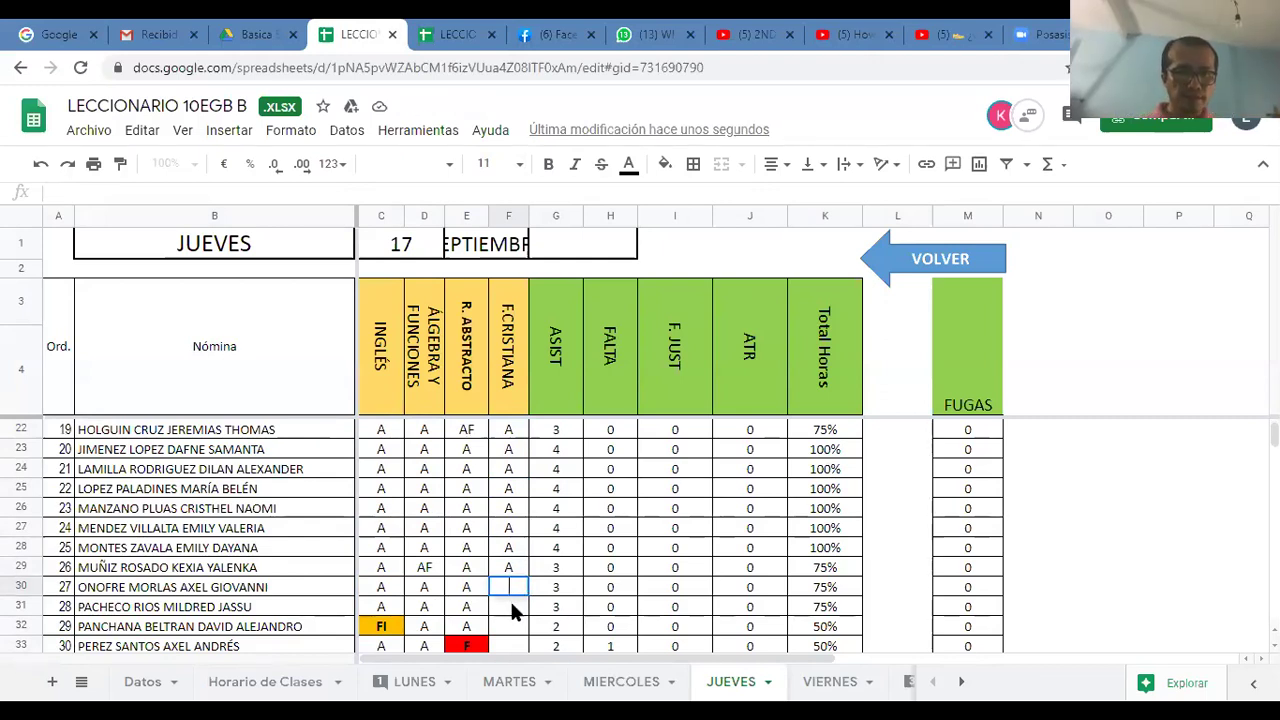
text(F)
key(Return)
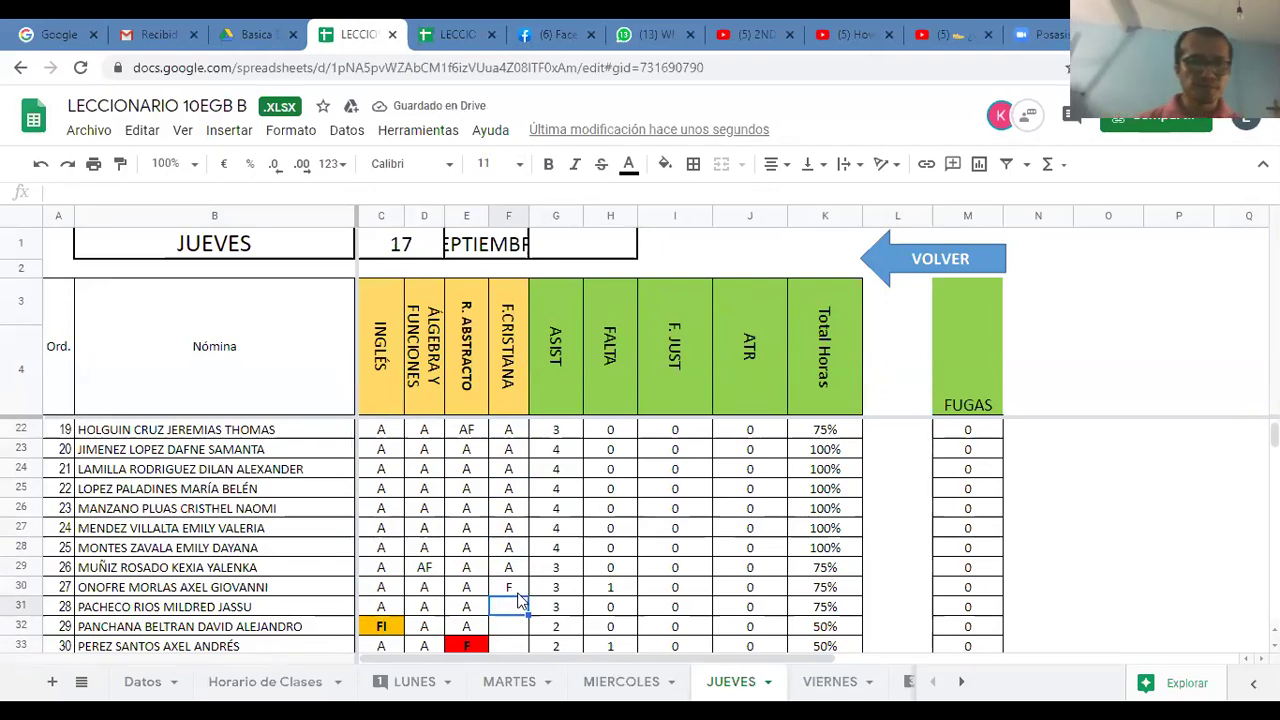
Enter attendance mark A in cells F31 to F34 of the F.CRISTIANA column.
key(Return)
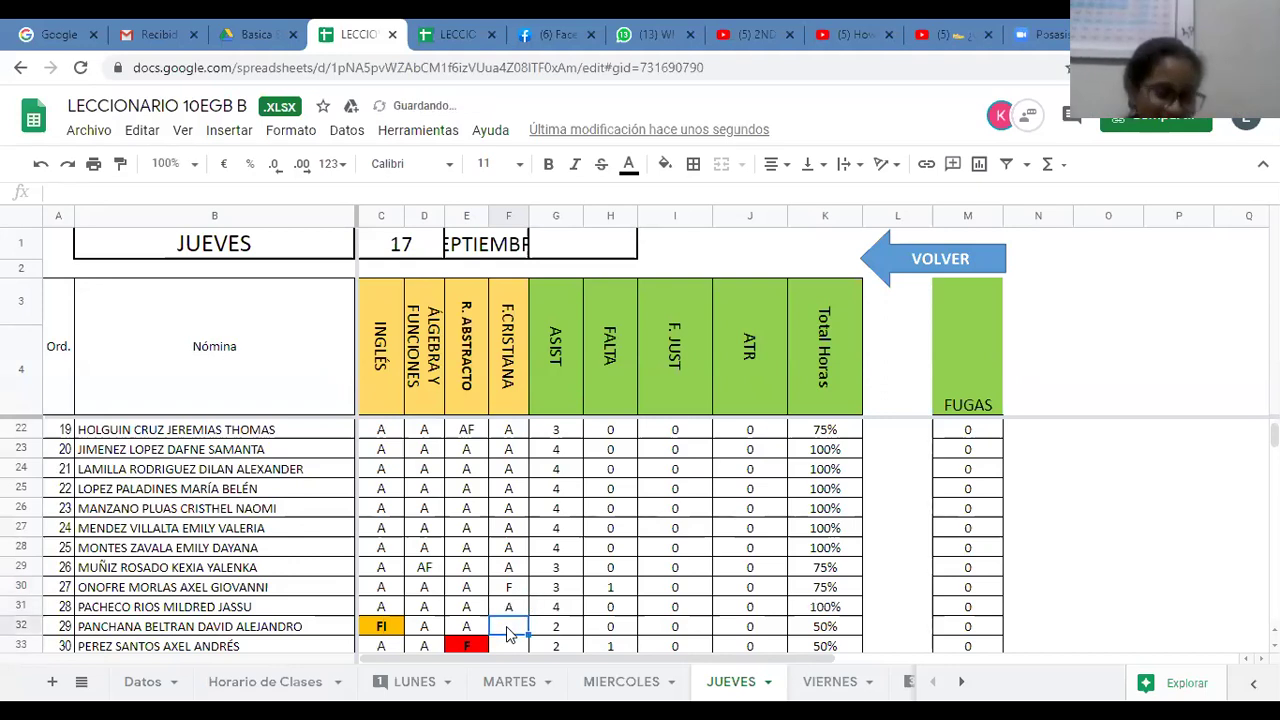
text(A)
key(Return)
scroll(550, 612, down, 2)
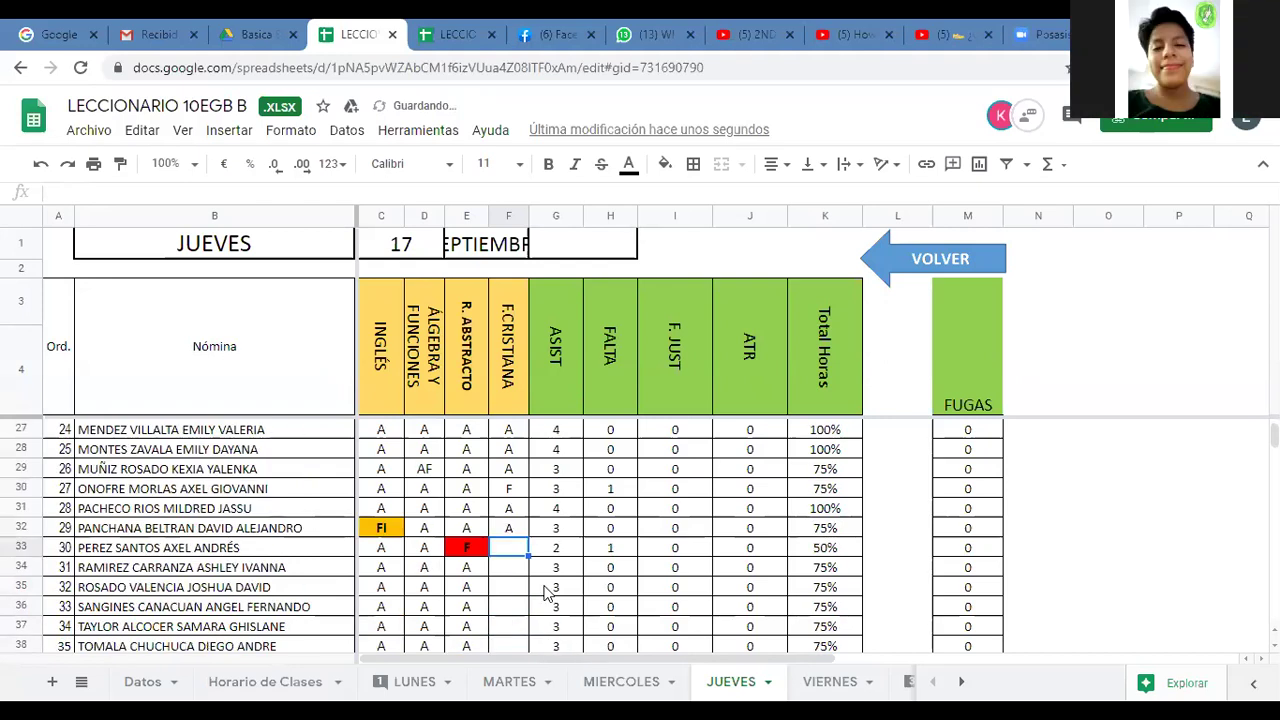
text(A)
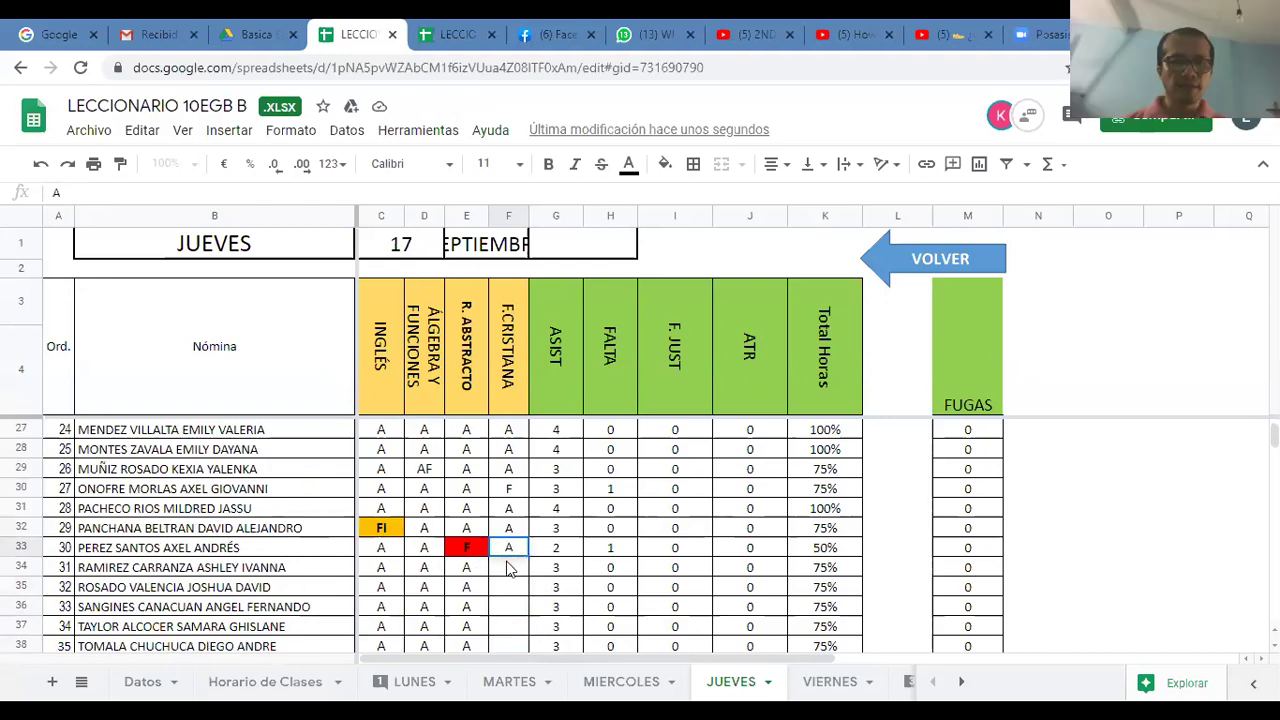
key(Return)
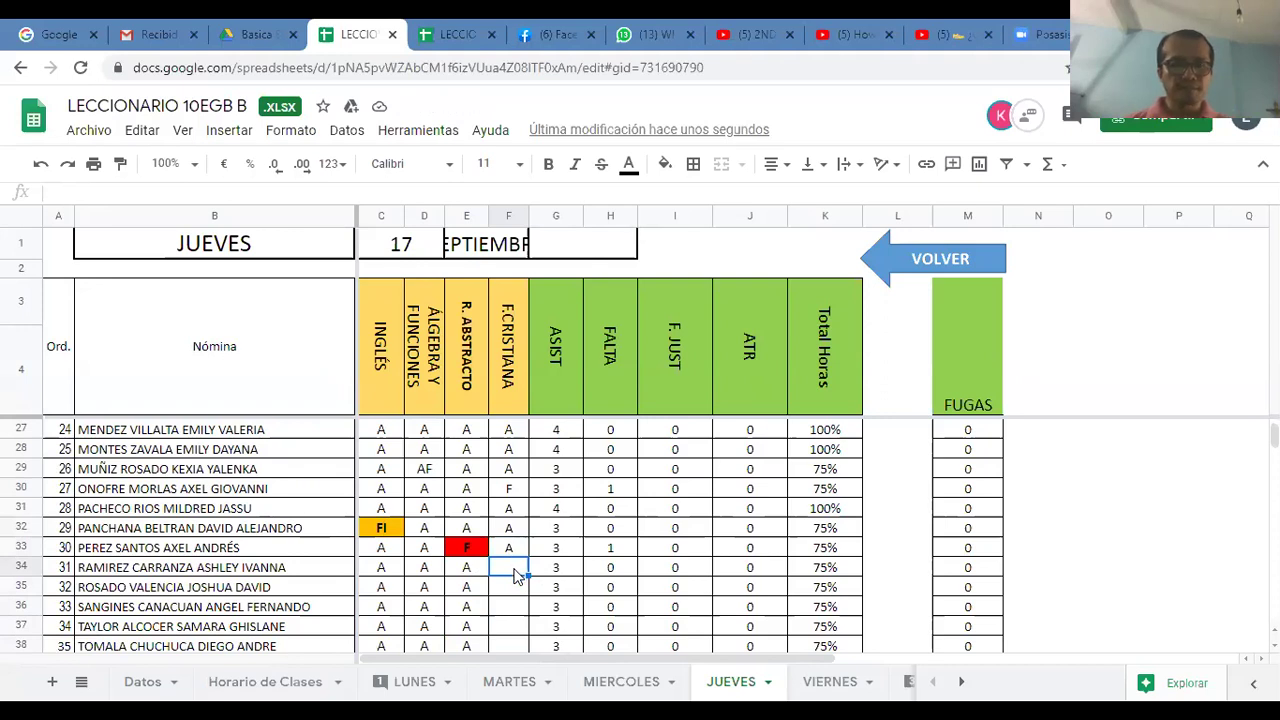
text(A)
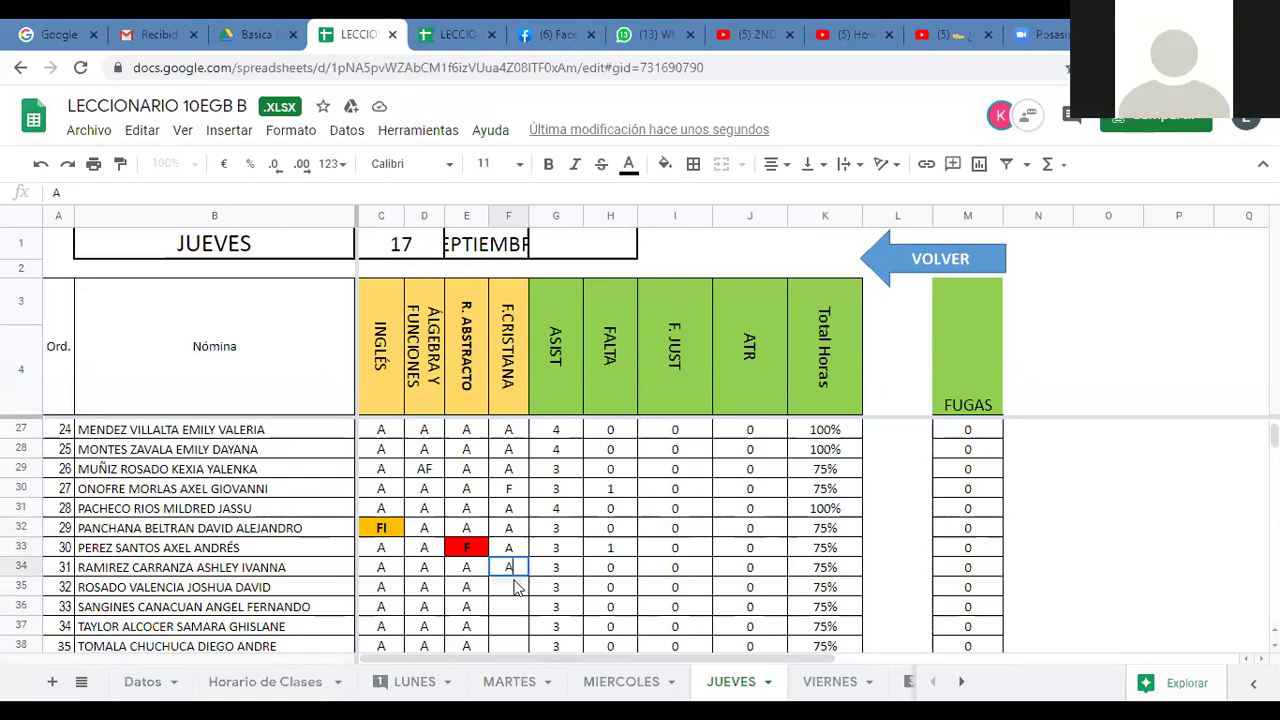
key(Return)
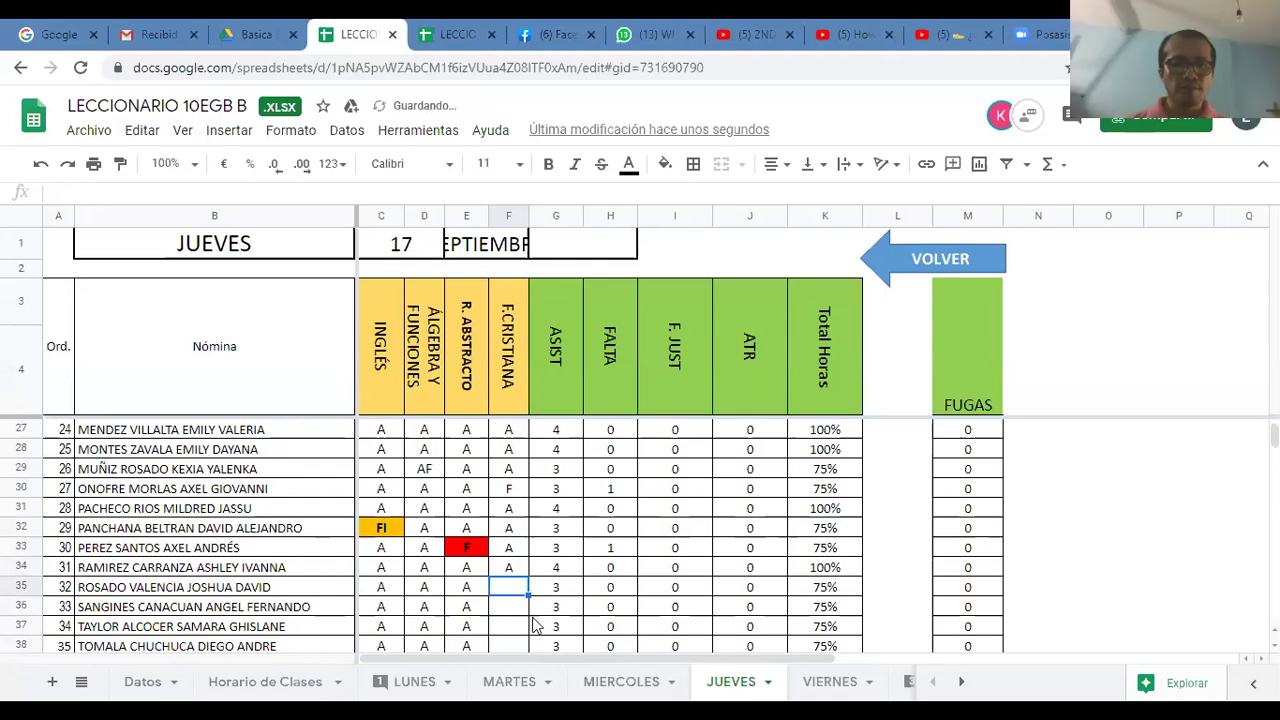
Enter attendance mark A in cells F35 to F38 of the F.CRISTIANA column.
text(A)
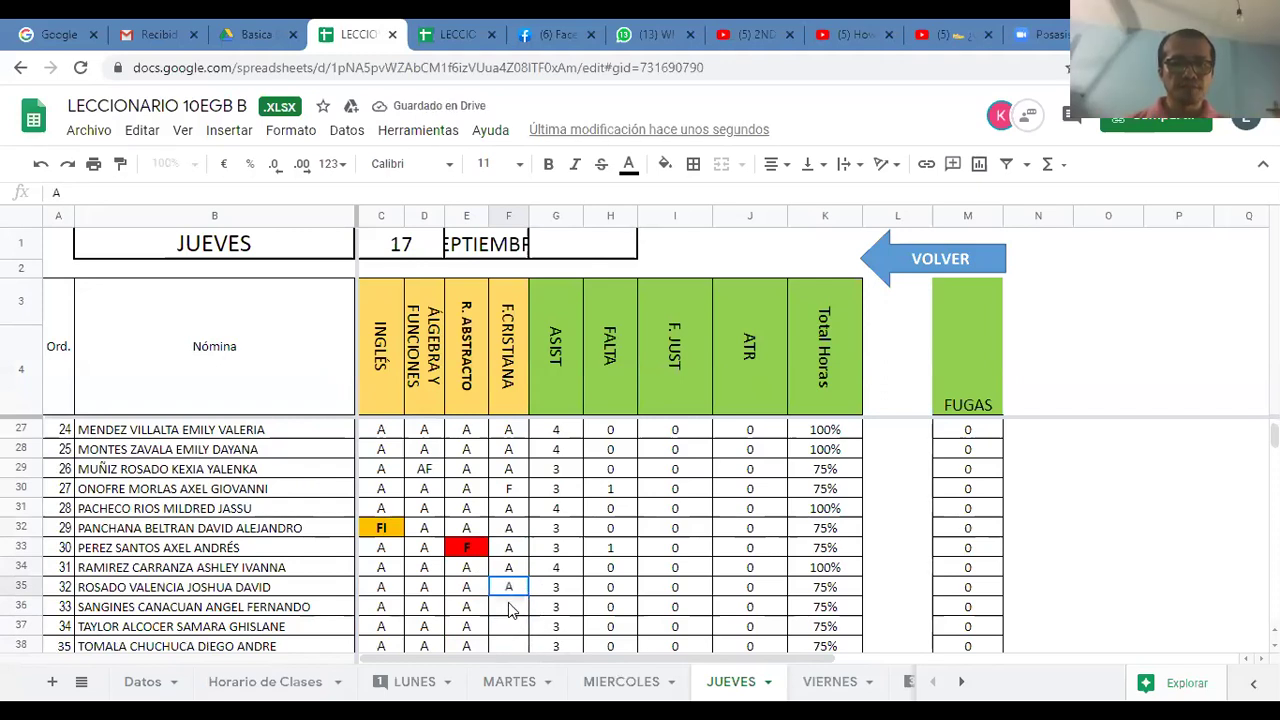
key(Return)
text(A)
key(Return)
text(A)
key(Return)
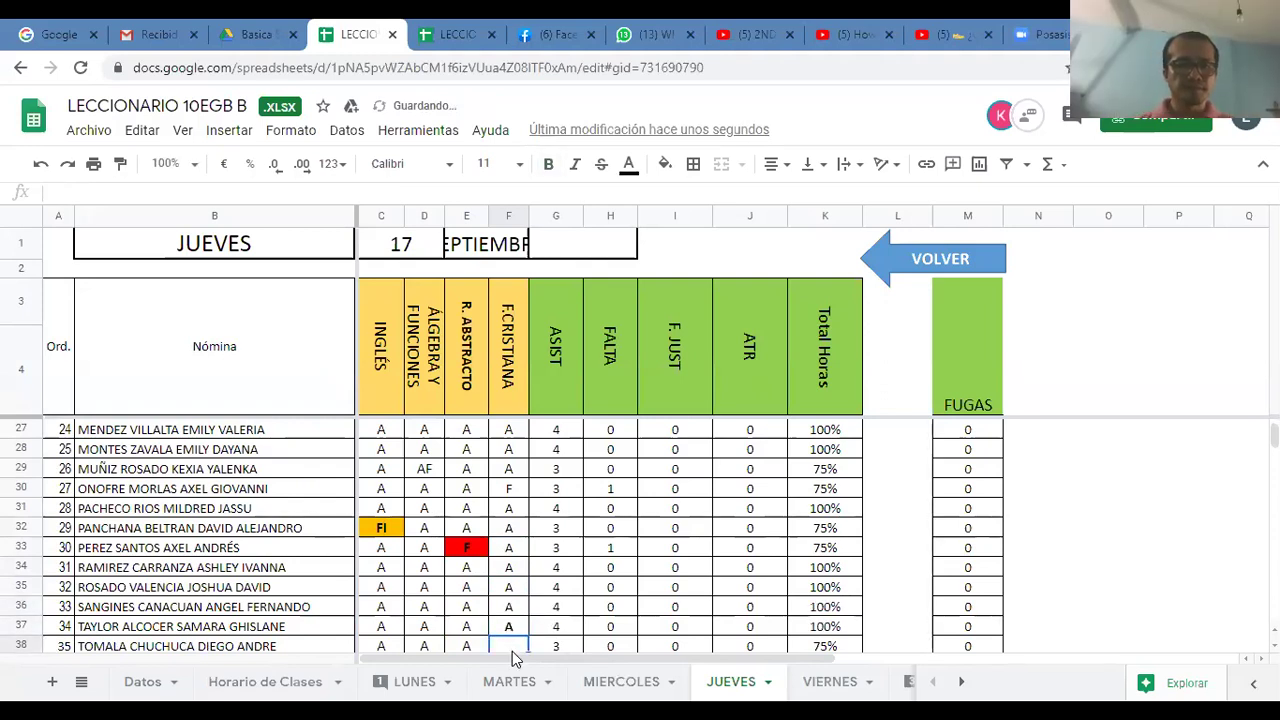
text(A)
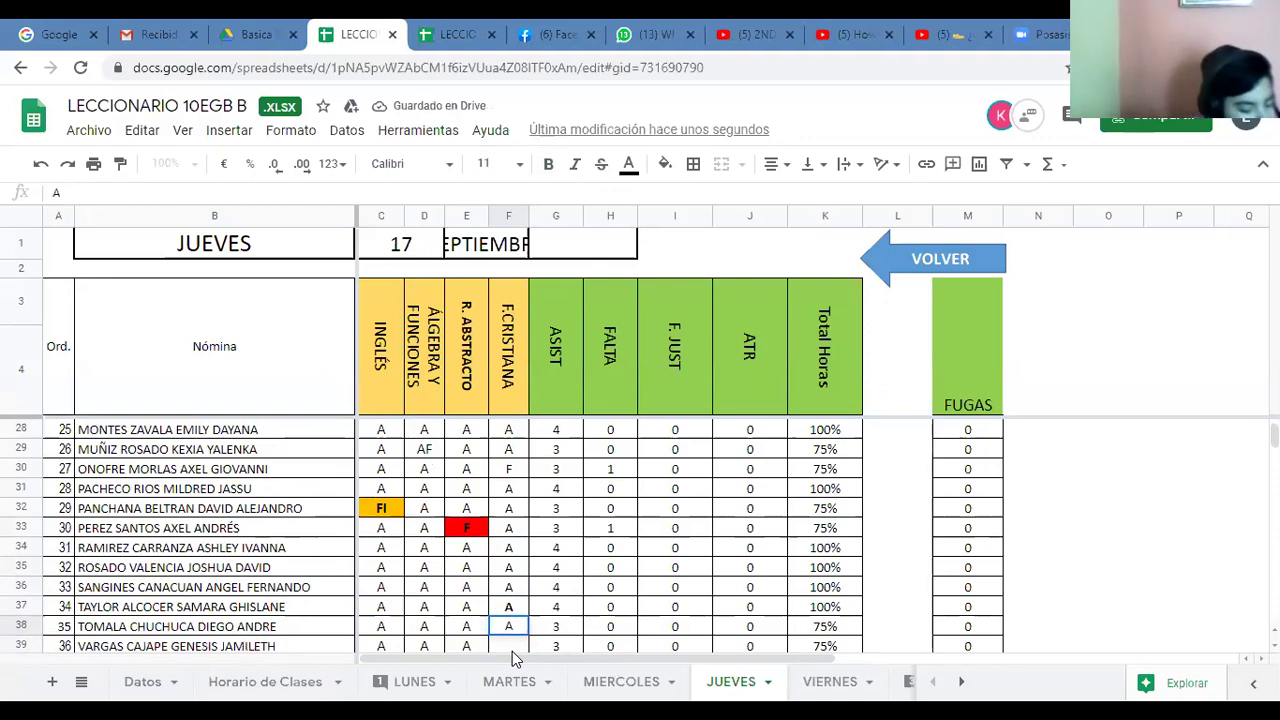
click(508, 608)
Enter attendance mark A in cells F39 to F42 of the F.CRISTIANA column.
scroll(510, 610, down, 3)
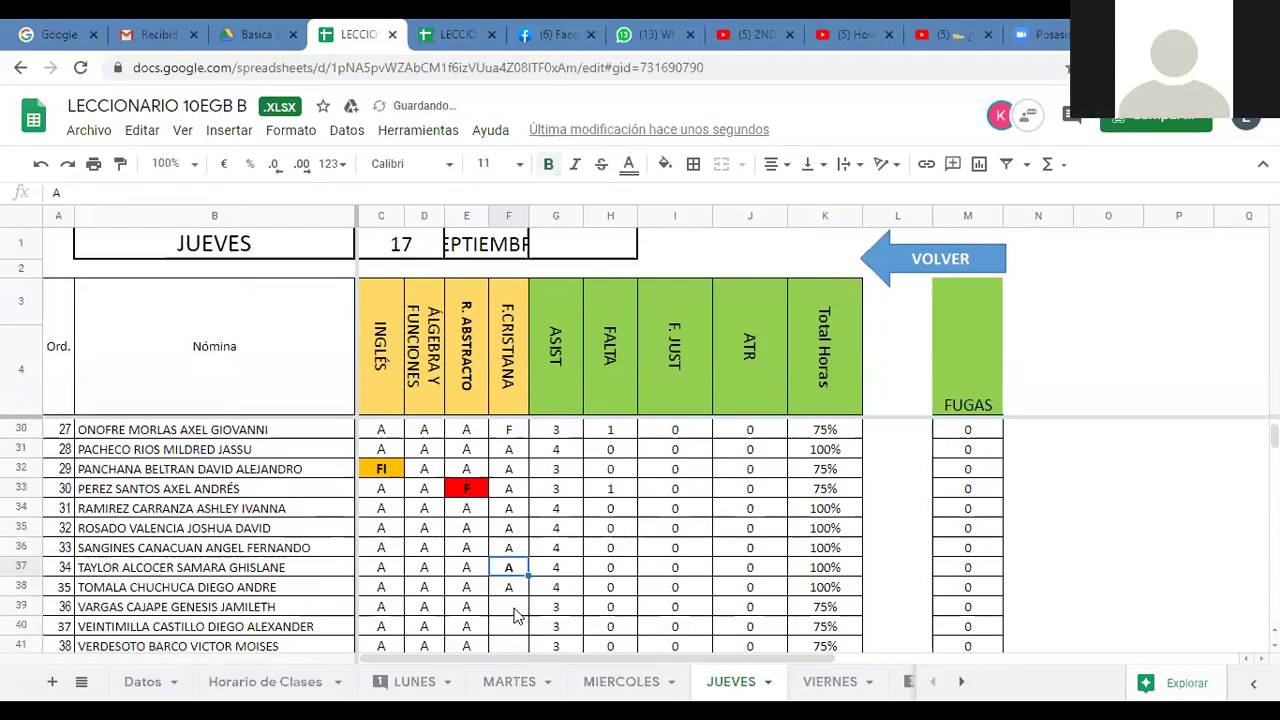
click(517, 548)
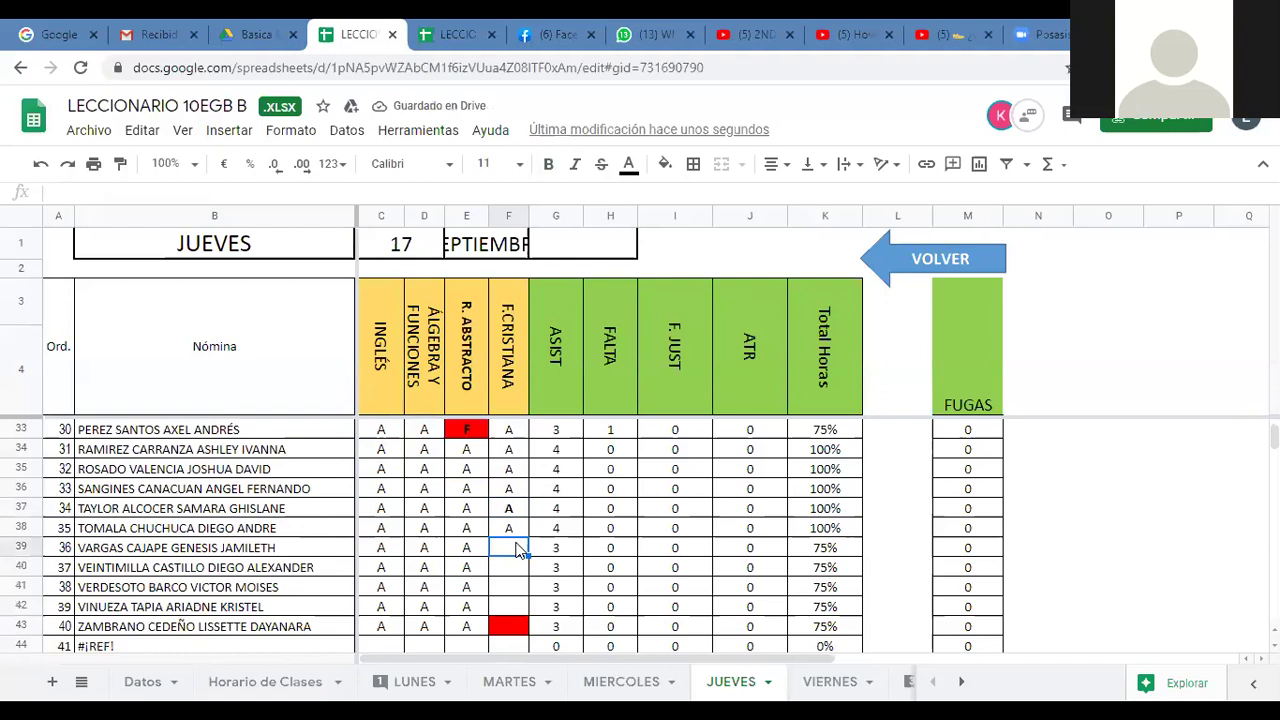
text(A)
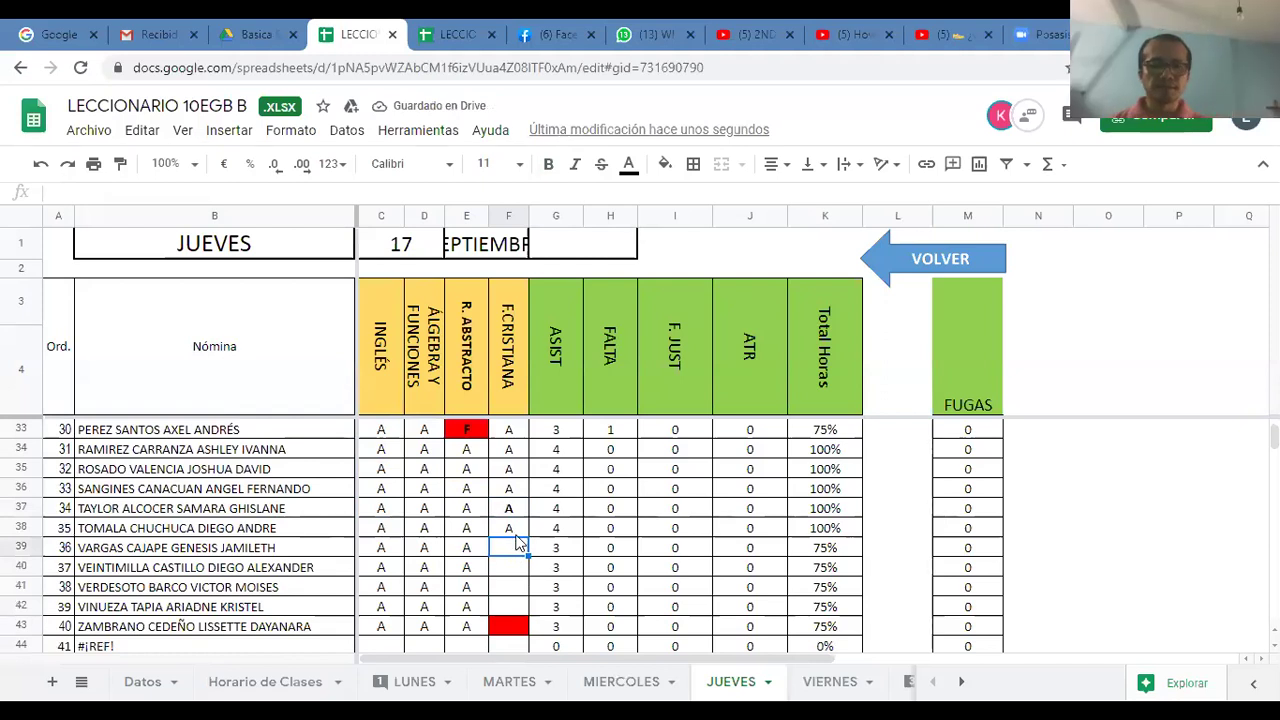
click(504, 566)
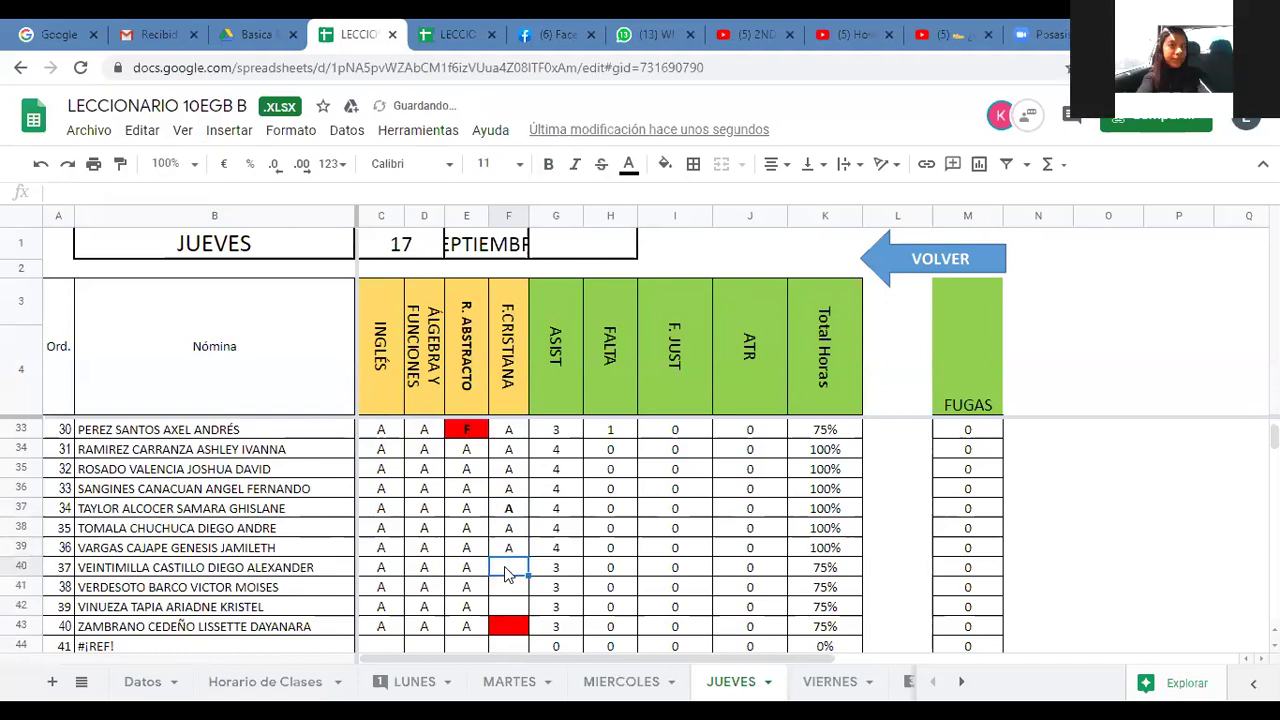
text(A)
click(510, 587)
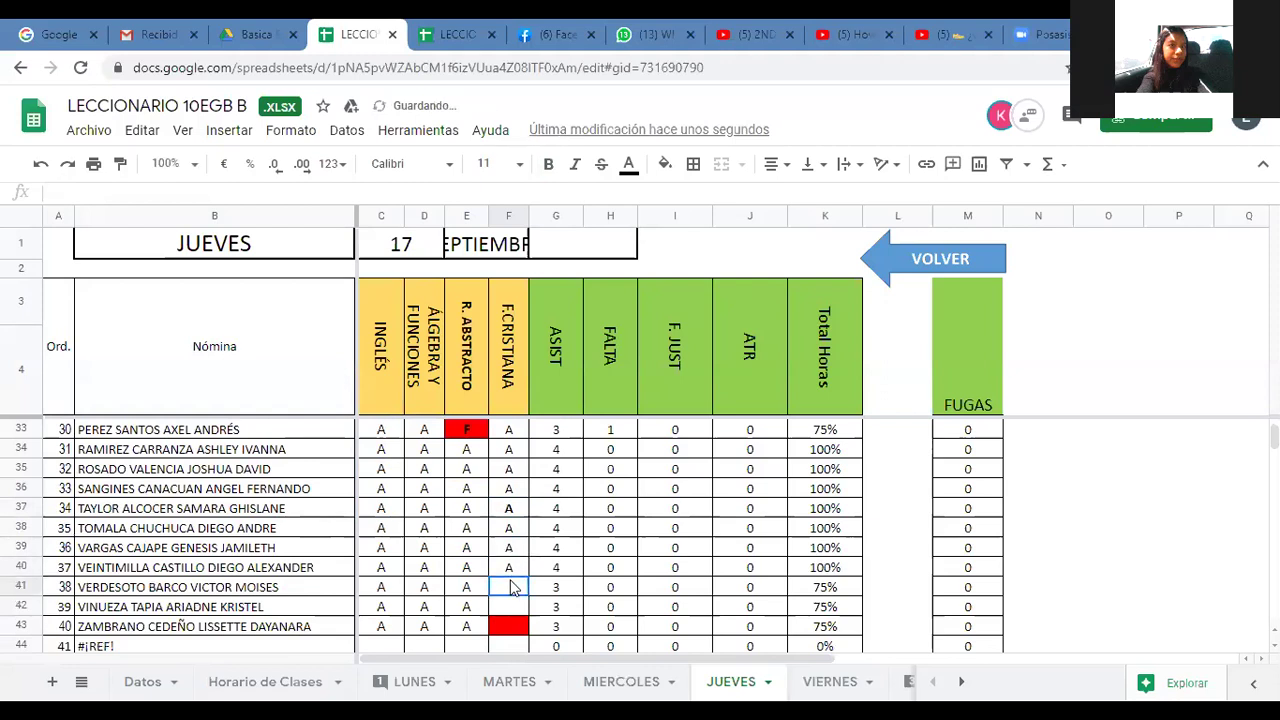
text(A)
click(505, 606)
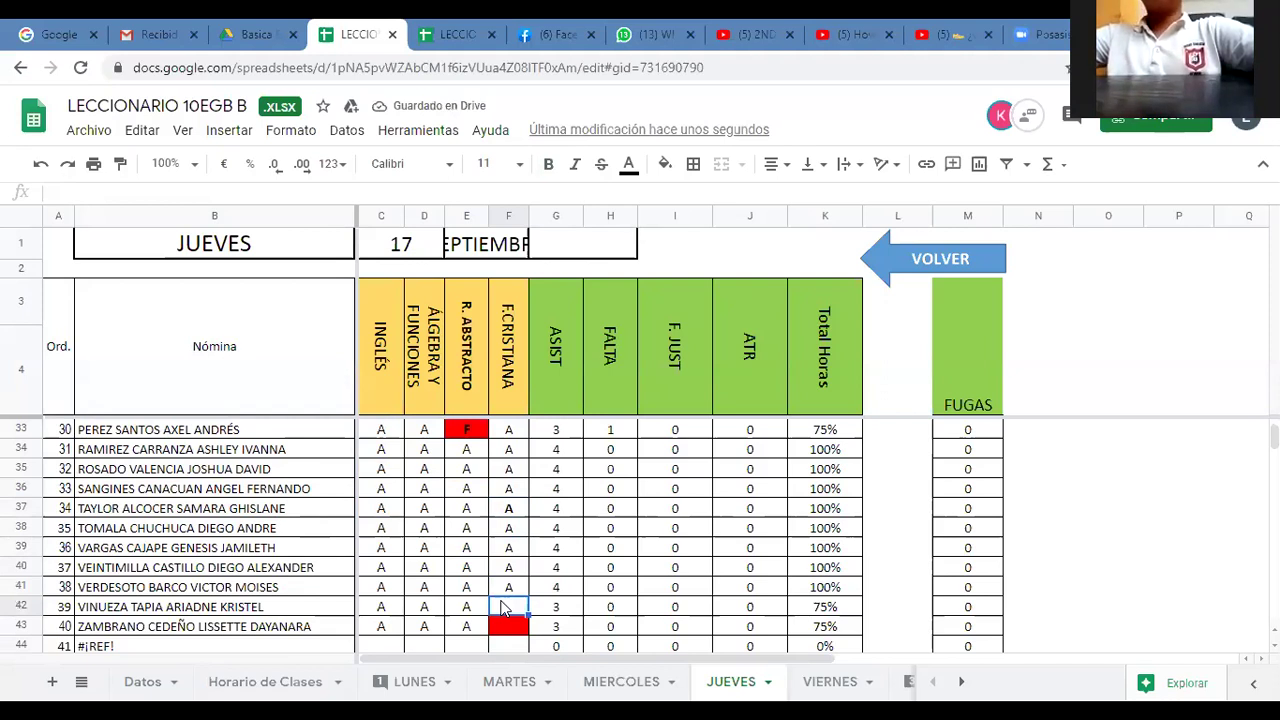
text(A)
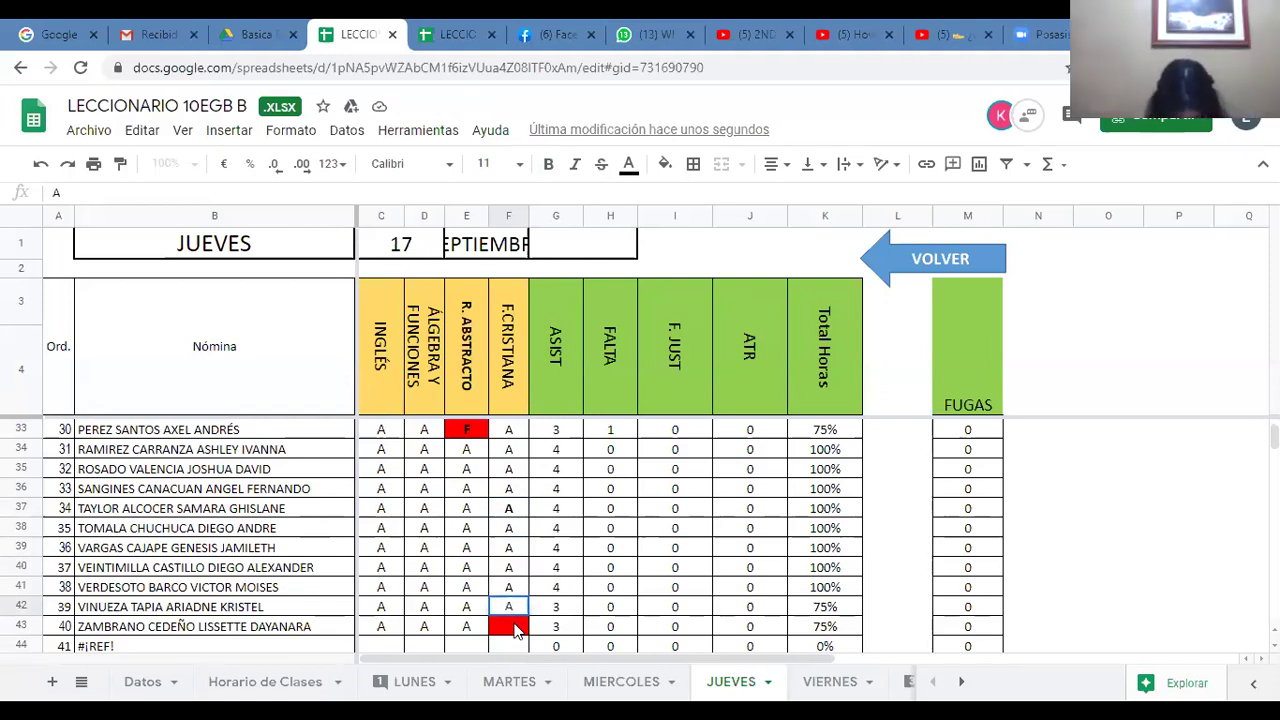
Enter attendance mark A in the red-filled cell F43 for the last listed student.
click(515, 628)
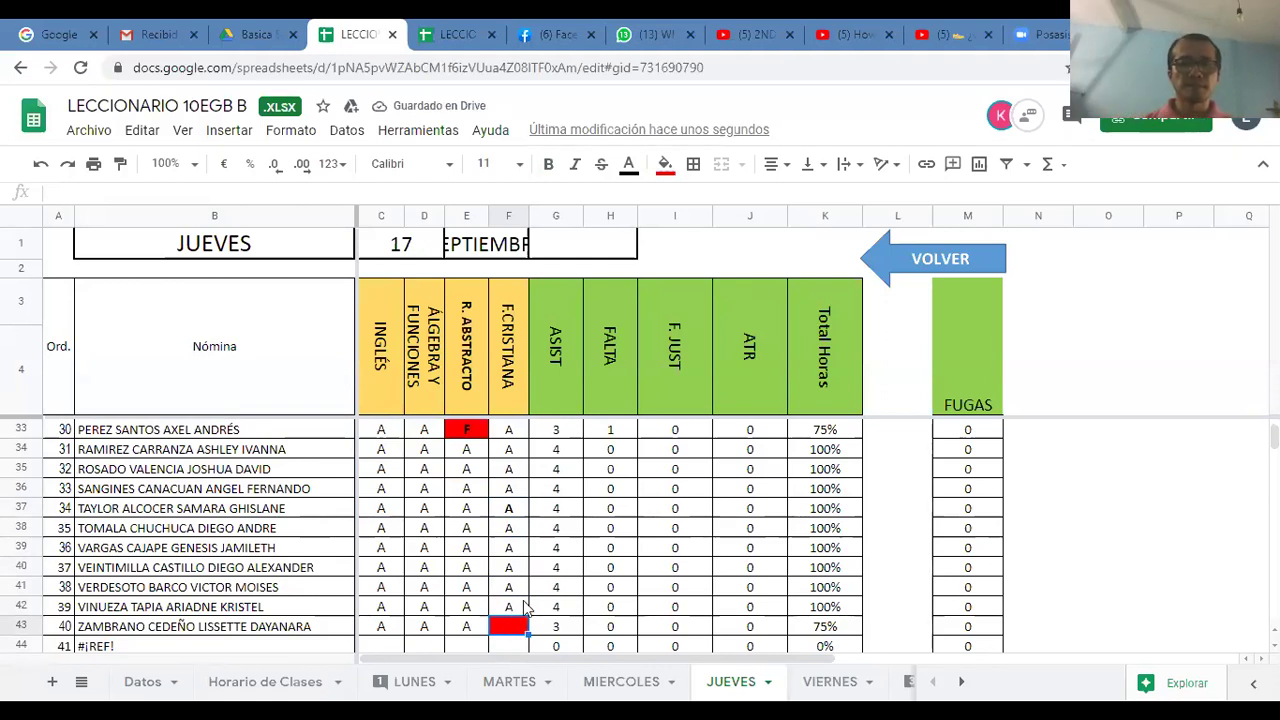
click(510, 607)
drag(528, 616, 520, 630)
scroll(509, 591, down, 3)
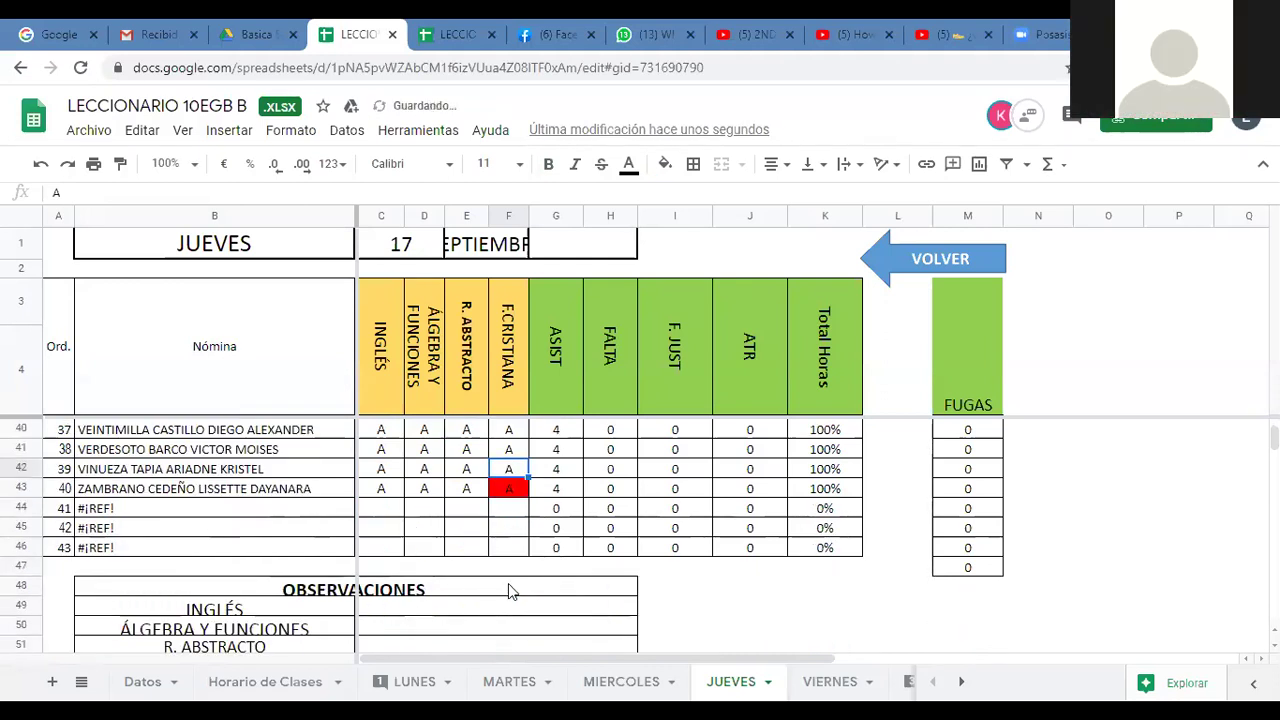
Remove the red fill from cell F43, the last listed student's F.CRISTIANA mark.
scroll(509, 591, up, 2)
click(505, 588)
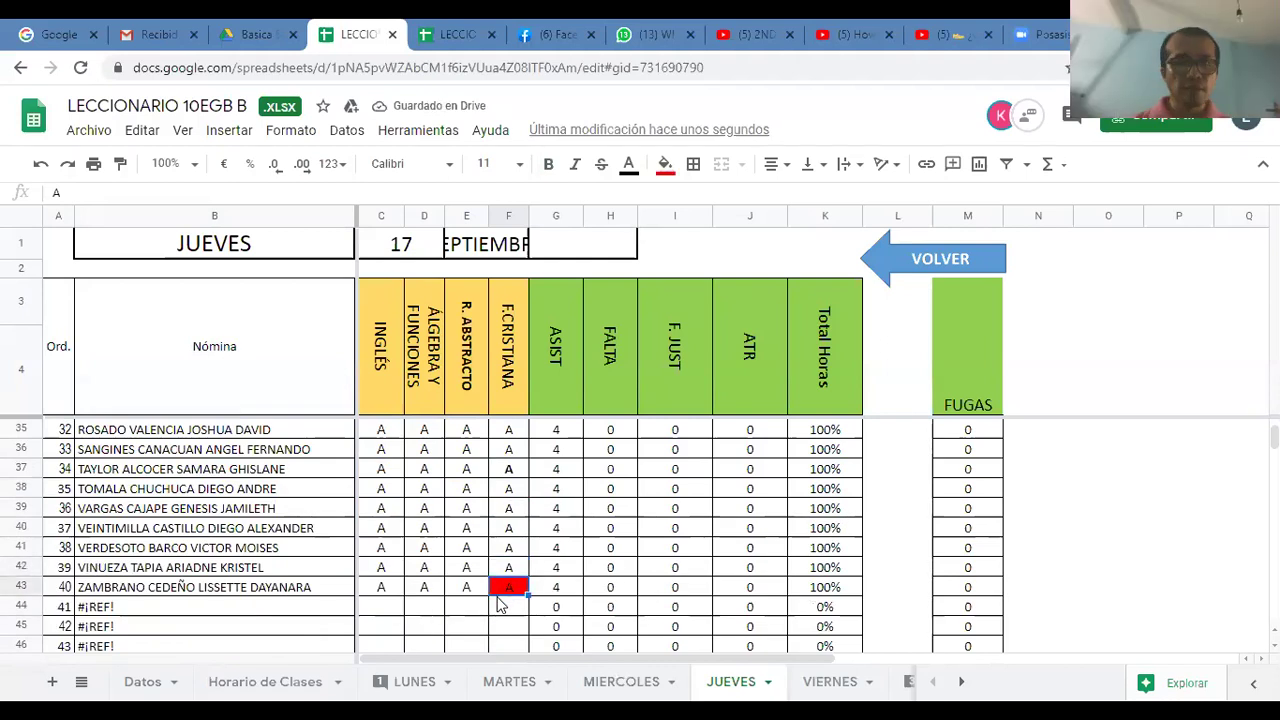
click(668, 168)
click(708, 201)
click(508, 570)
scroll(505, 548, up, 3)
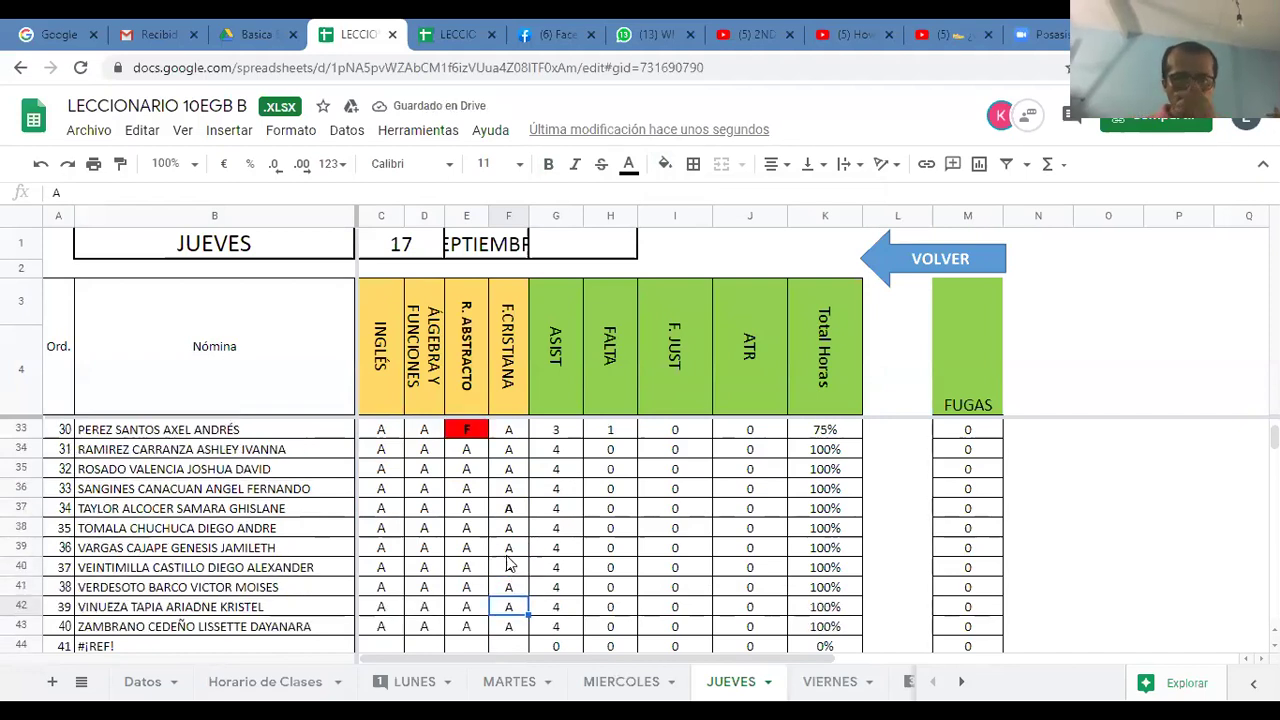
Fill cell F30, the F.CRISTIANA absence mark F for student 27, with red.
click(508, 510)
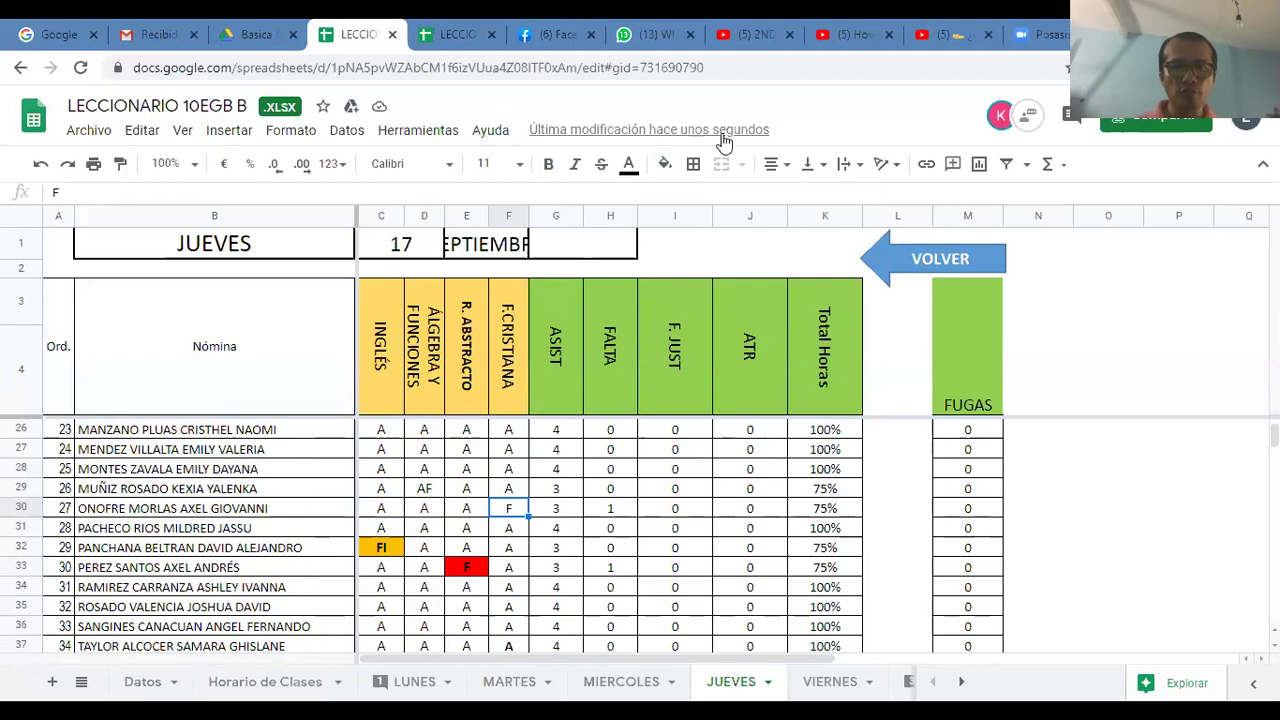
click(666, 164)
click(694, 254)
click(515, 530)
Review the remaining F.CRISTIANA marks up to the start of the list, checking cell F18.
scroll(520, 535, up, 3)
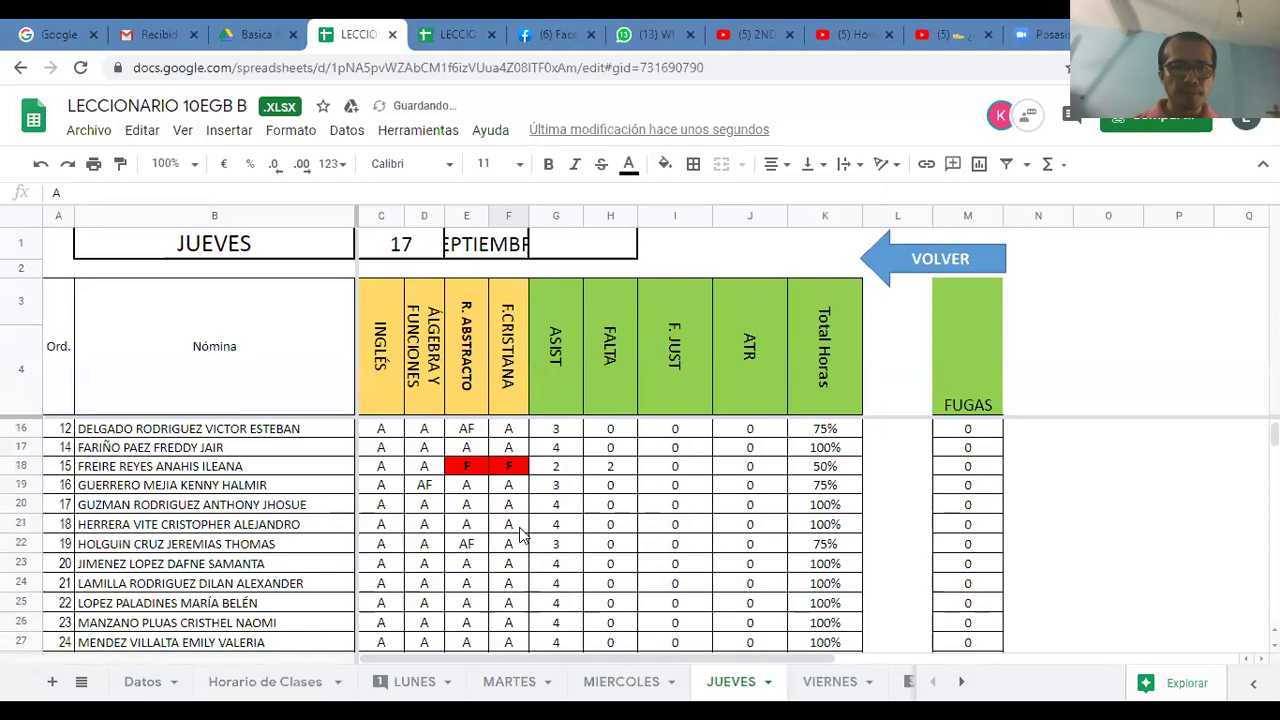
scroll(520, 535, up, 2)
click(508, 565)
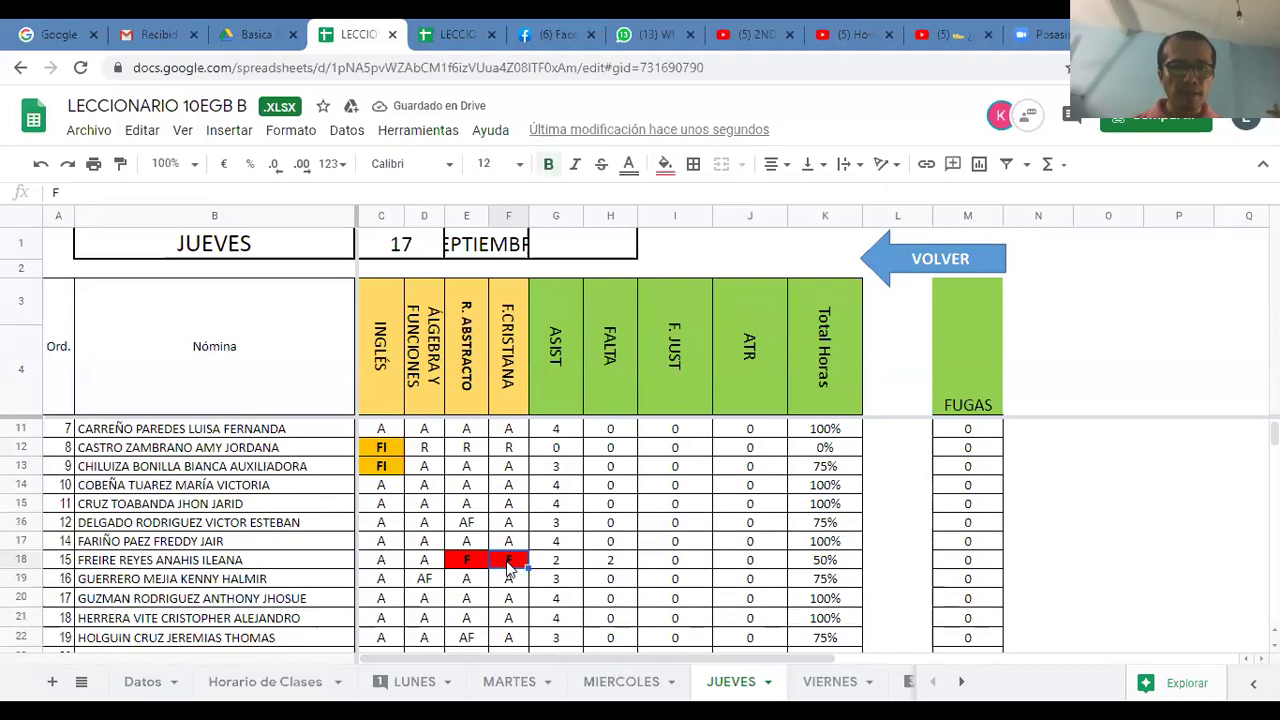
scroll(512, 552, up, 2)
scroll(512, 552, up, 1)
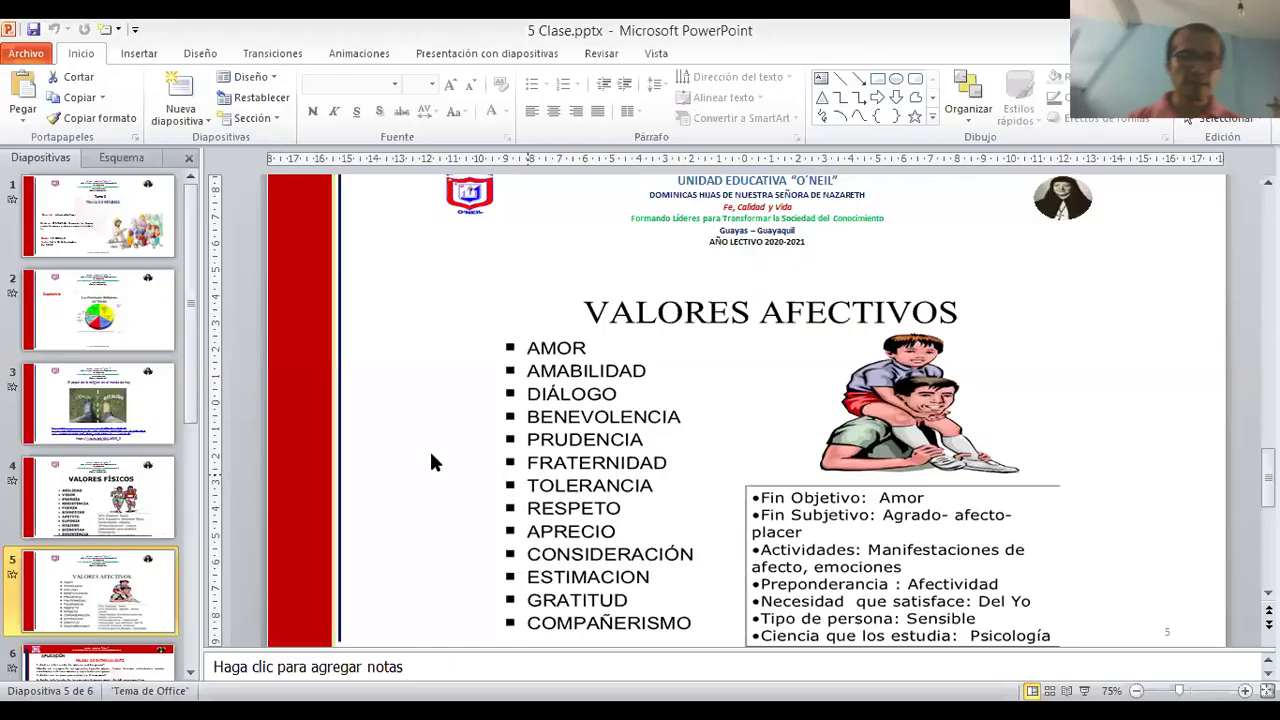
In PowerPoint, start the slide show of 5 Clase.pptx from the Tema 5 title slide and advance to the Experiencia slide.
click(138, 421)
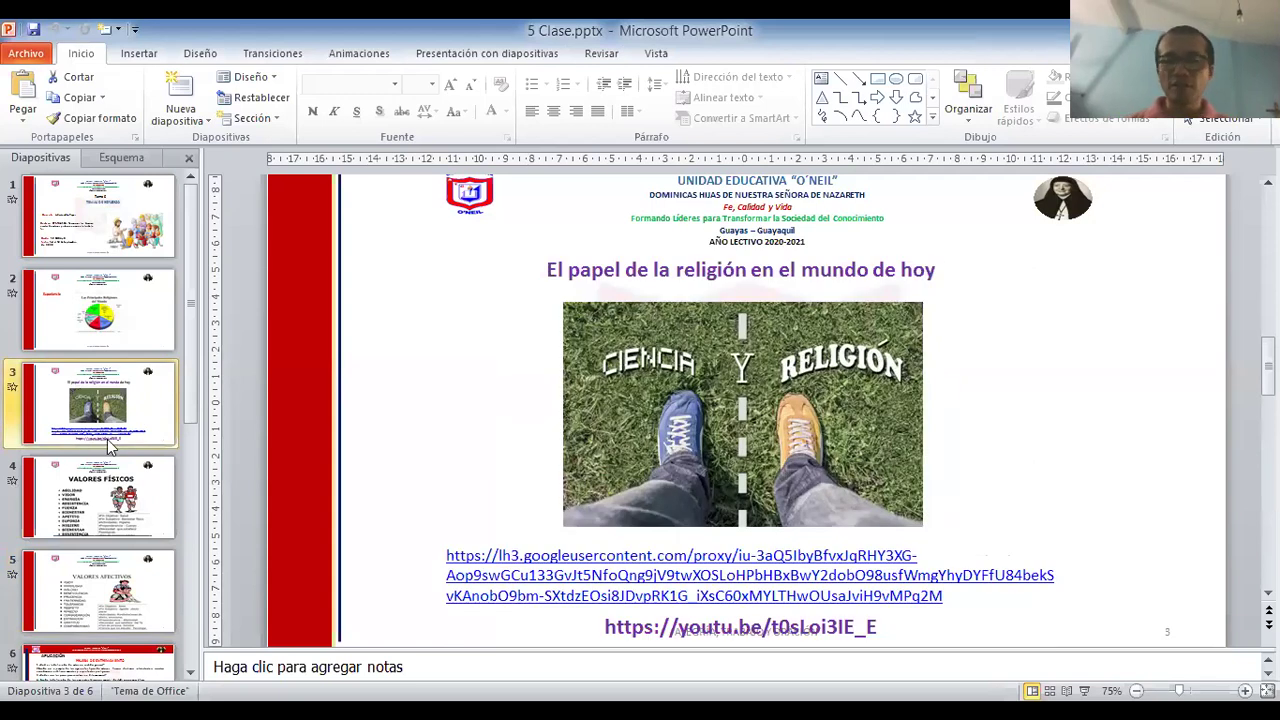
click(86, 222)
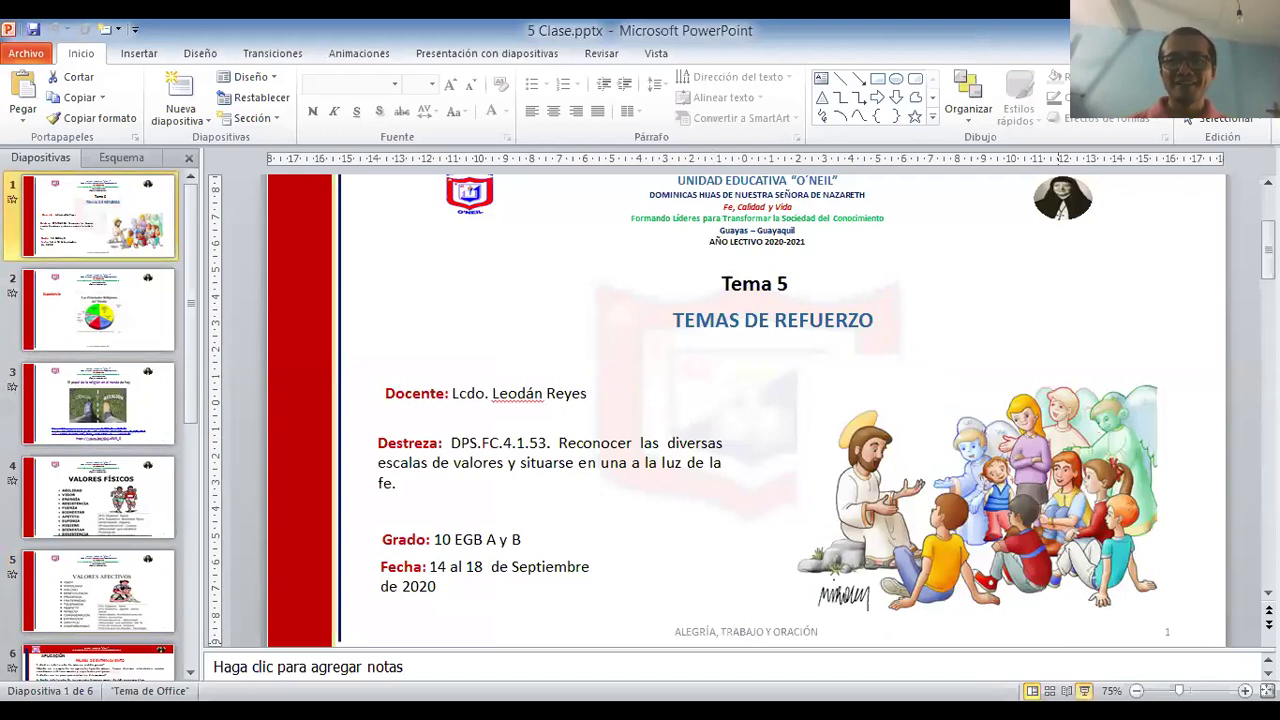
click(1084, 691)
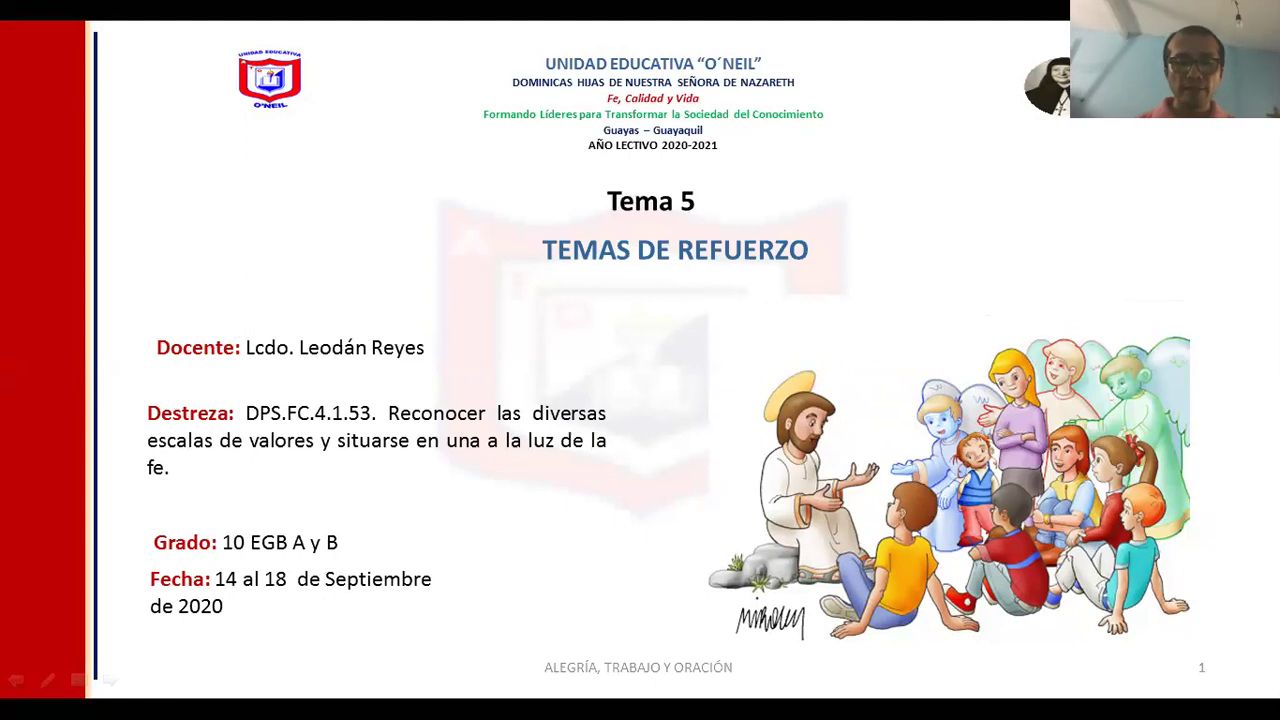
key(Right)
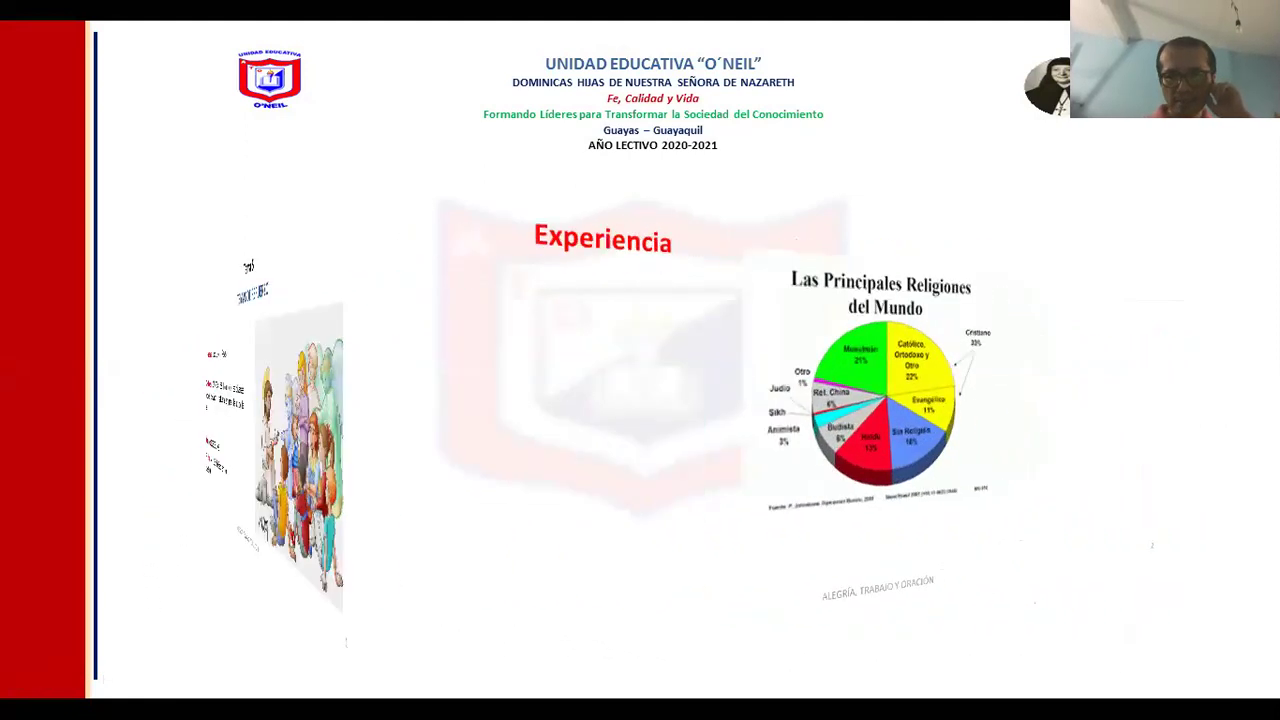